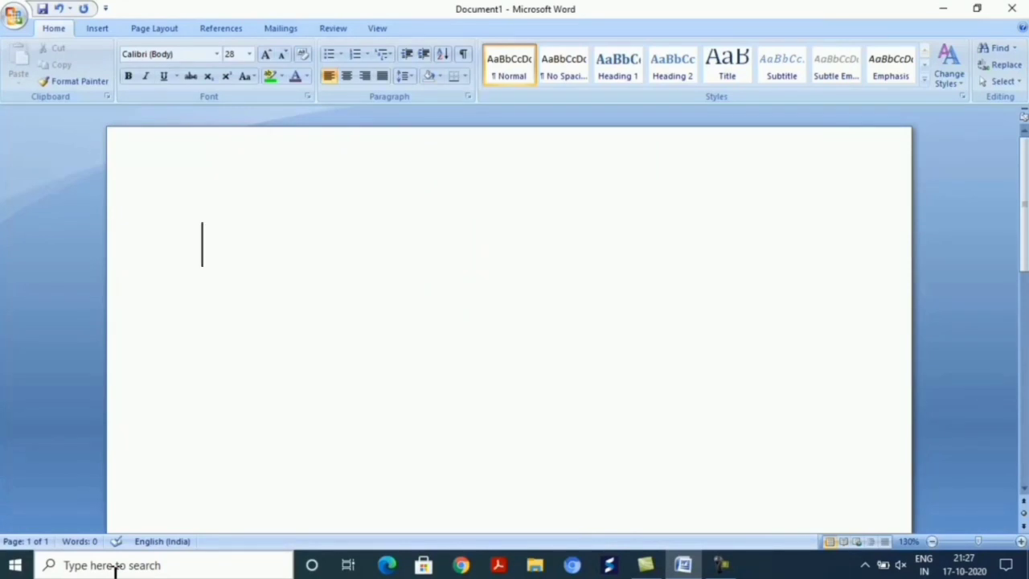
Enter a person's first name on the blank page, without any trailing punctuation
{"action": "type", "text": "kamal;"}
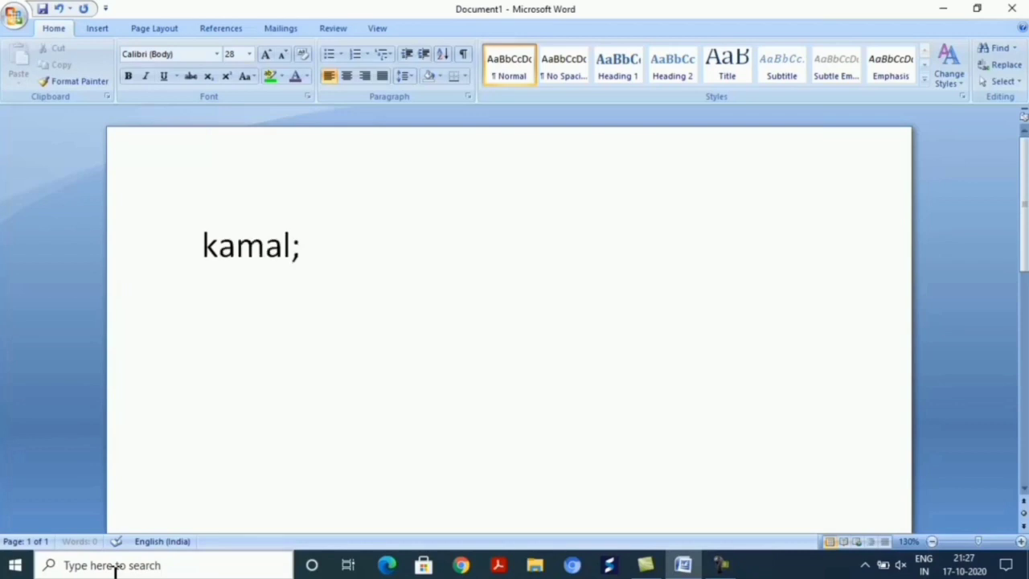
{"action": "key", "text": "BackSpace"}
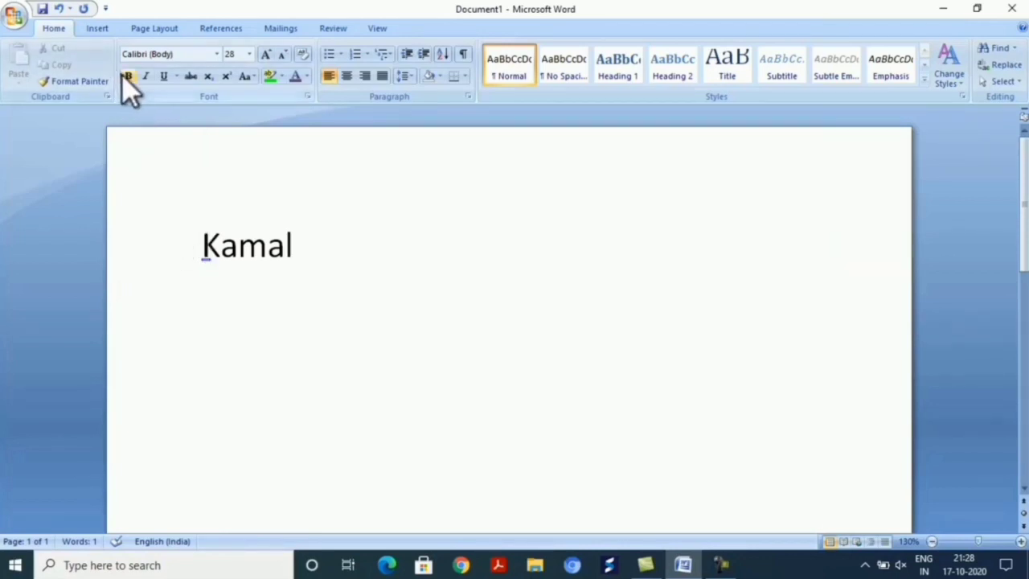
Set the name's font to Algerian and its size to 72
{"action": "left_click", "coordinate": [202, 246]}
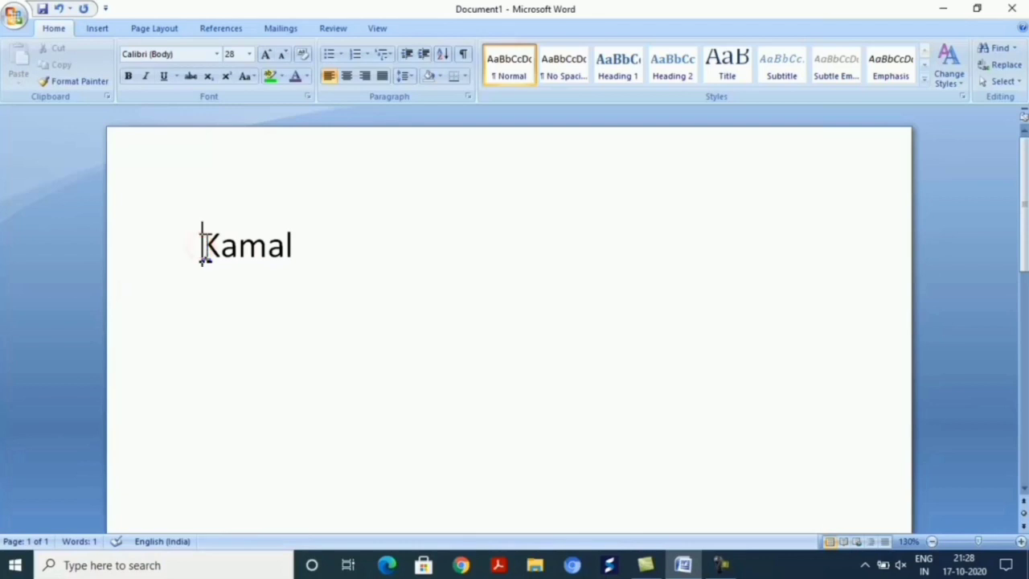
{"action": "left_click_drag", "start_coordinate": [203, 246], "coordinate": [295, 247]}
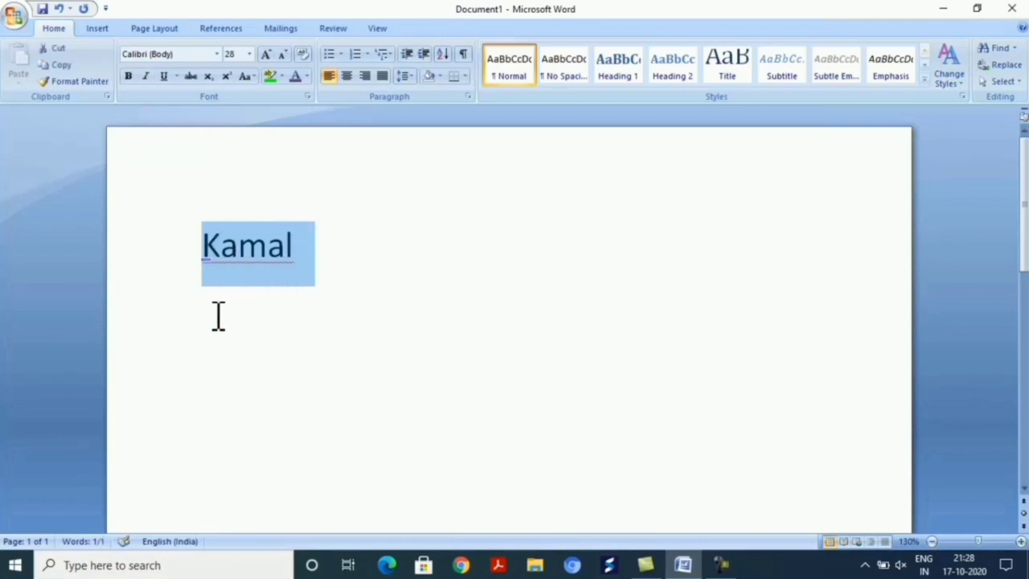
{"action": "left_click", "coordinate": [216, 54]}
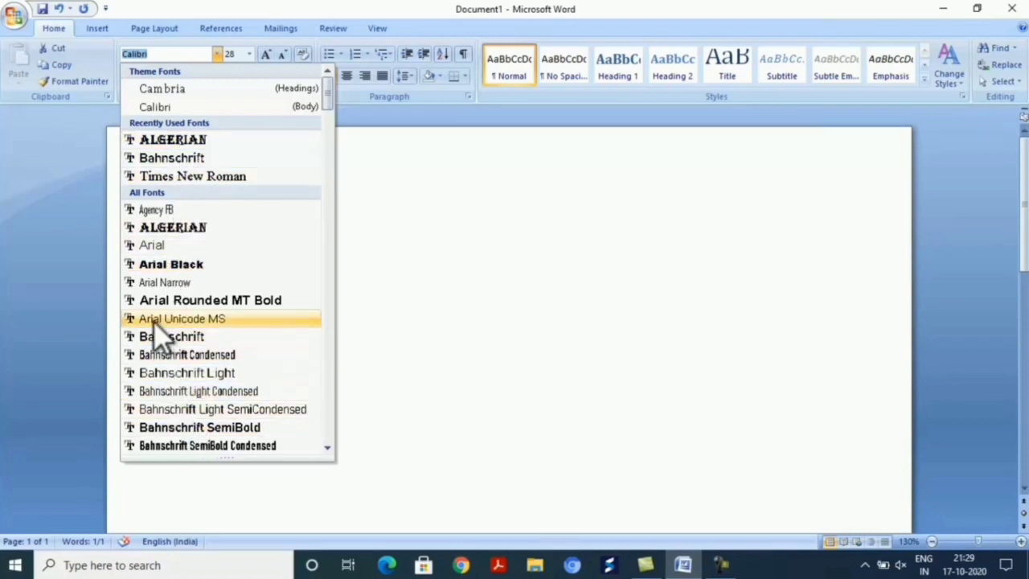
{"action": "left_click", "coordinate": [172, 142]}
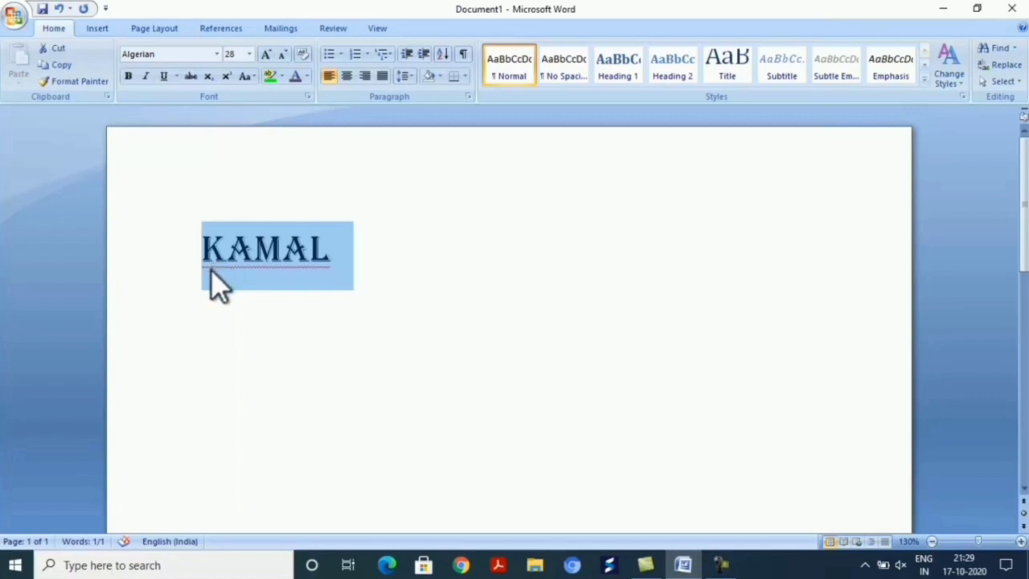
{"action": "left_click", "coordinate": [250, 54]}
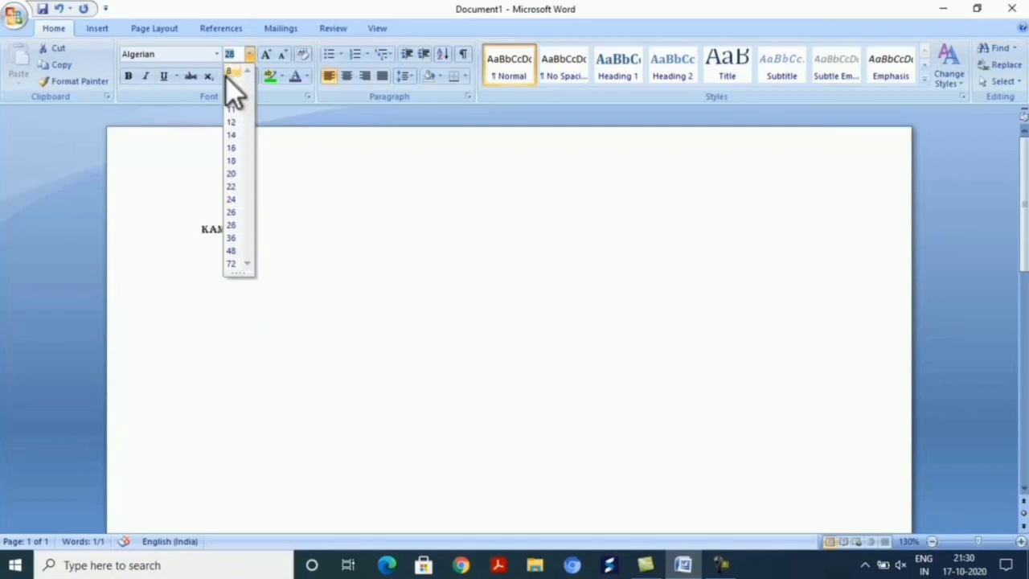
{"action": "left_click", "coordinate": [231, 263]}
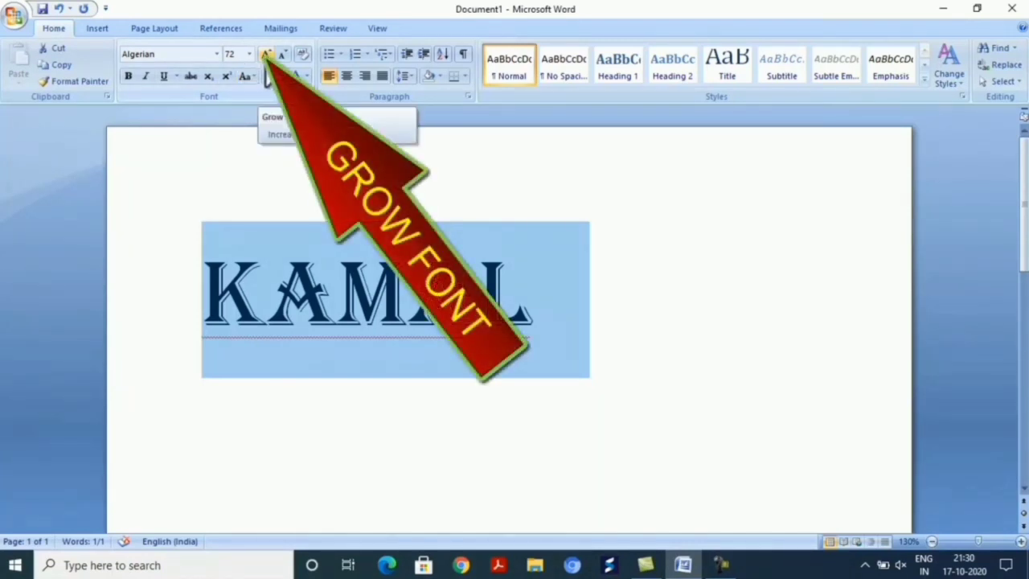
Enlarge the selected name to size 110 with Grow Font
{"action": "left_click", "coordinate": [265, 55]}
{"action": "left_click", "coordinate": [265, 54]}
{"action": "left_click", "coordinate": [265, 55]}
{"action": "left_click", "coordinate": [265, 54]}
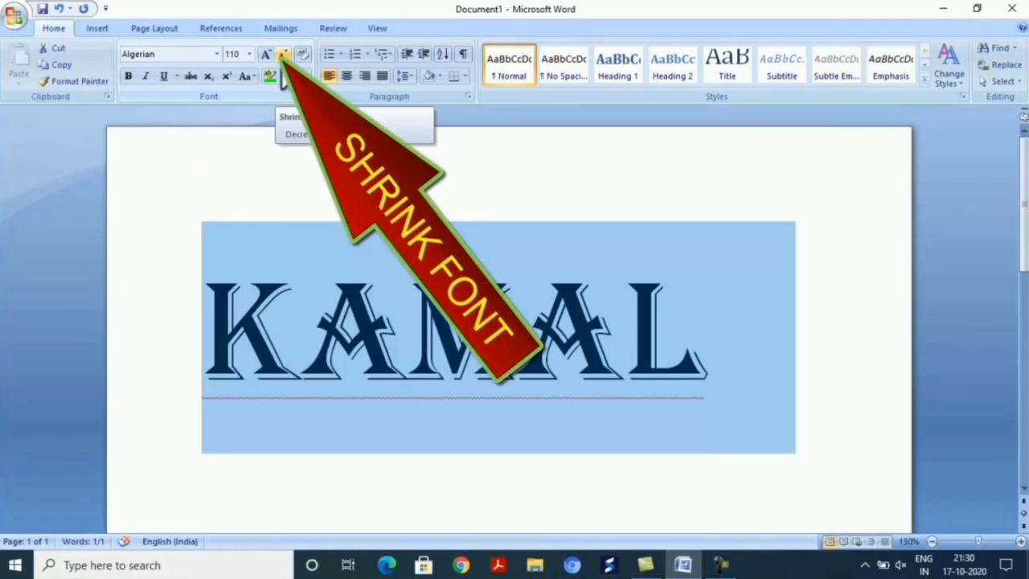
Reduce the selected name to size 26 with Shrink Font
{"action": "left_click", "coordinate": [283, 55]}
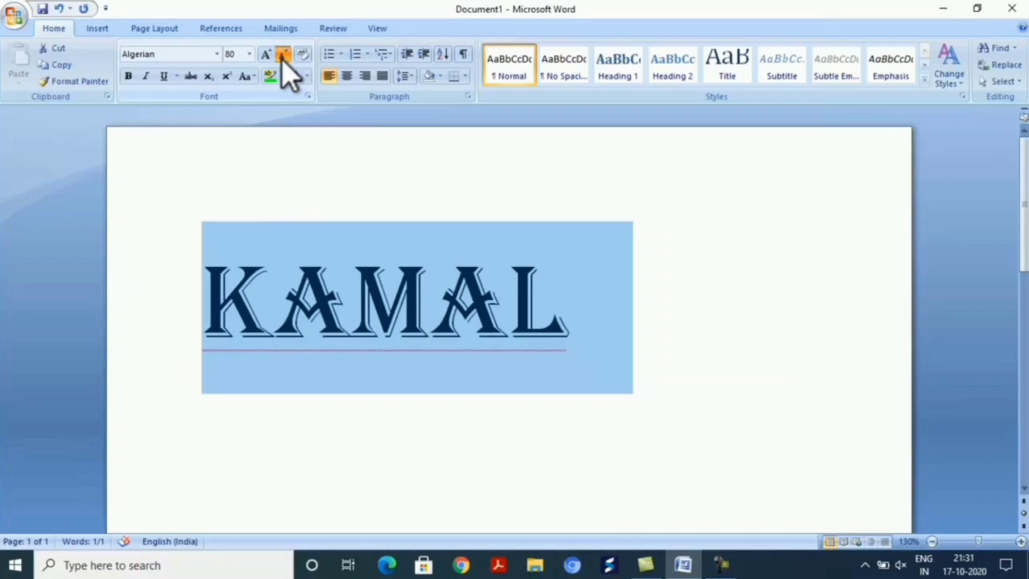
{"action": "left_click", "coordinate": [283, 55]}
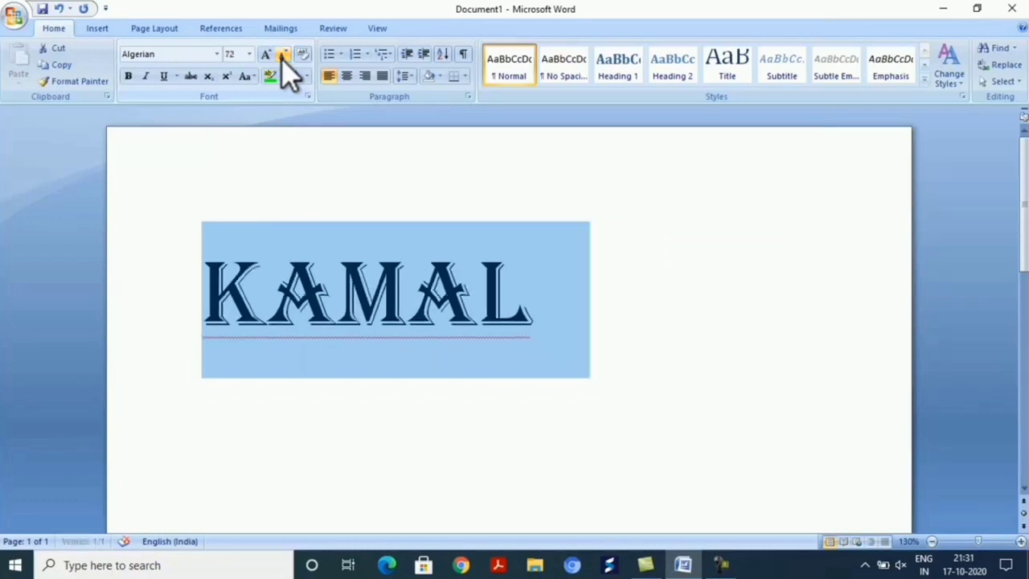
{"action": "left_click", "coordinate": [283, 54]}
{"action": "left_click", "coordinate": [283, 55]}
{"action": "left_click", "coordinate": [283, 55]}
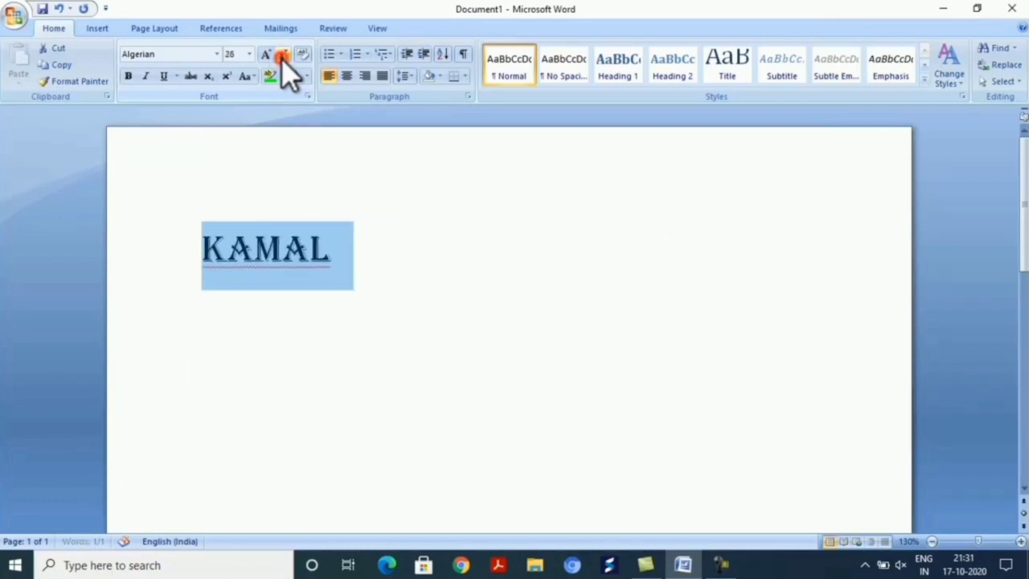
{"action": "left_click", "coordinate": [283, 55]}
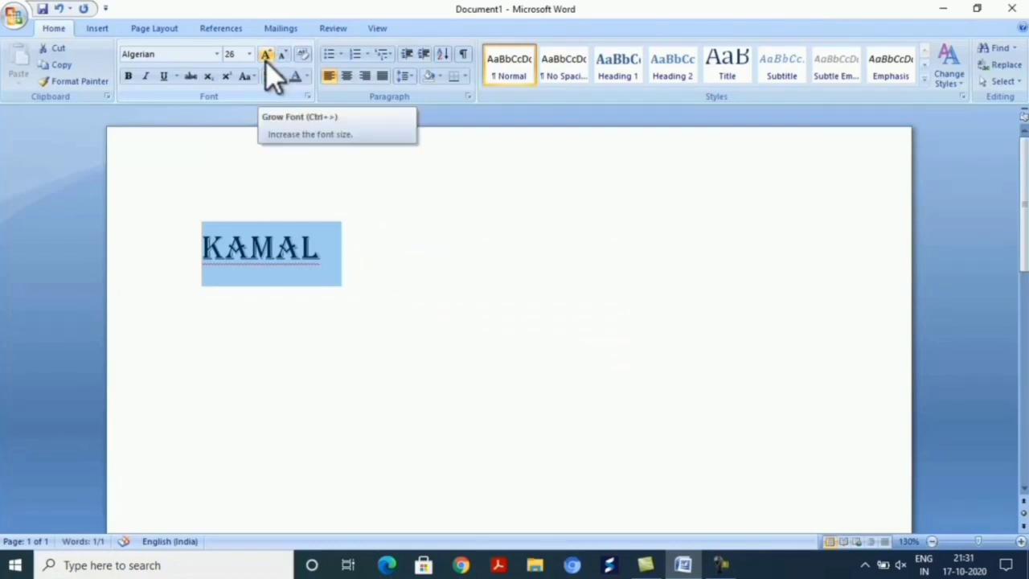
Enlarge the name again with Grow Font, up to size 110
{"action": "left_click", "coordinate": [266, 55]}
{"action": "left_click", "coordinate": [265, 55]}
{"action": "left_click", "coordinate": [266, 55]}
{"action": "left_click", "coordinate": [266, 55]}
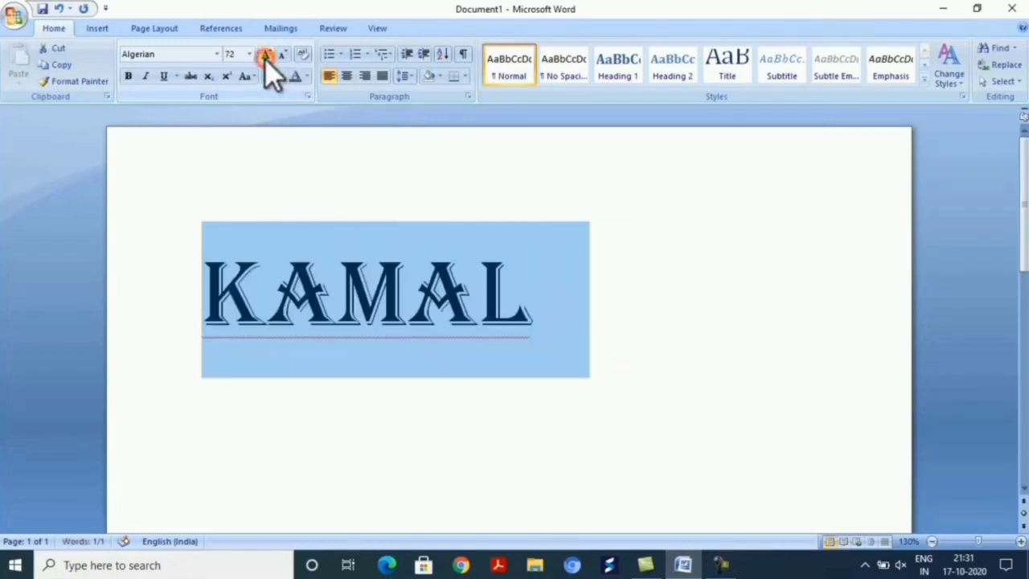
{"action": "left_click", "coordinate": [266, 55]}
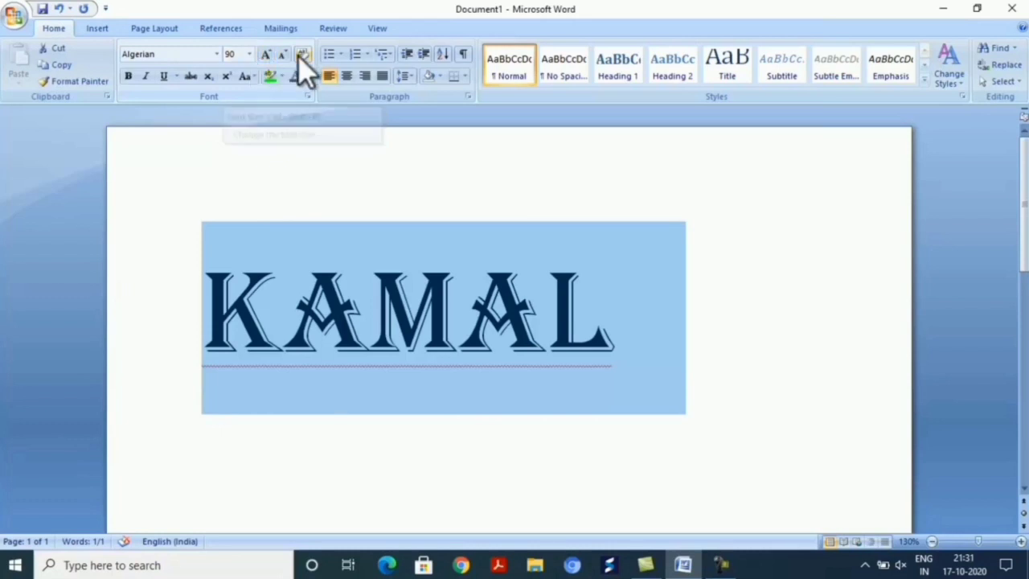
{"action": "left_click", "coordinate": [249, 54]}
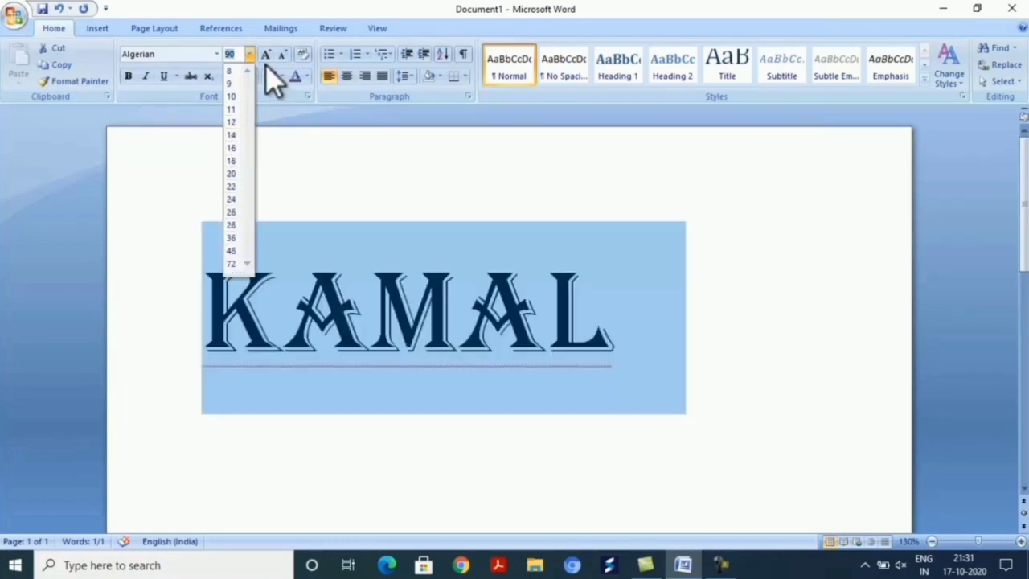
{"action": "double_click", "coordinate": [267, 55]}
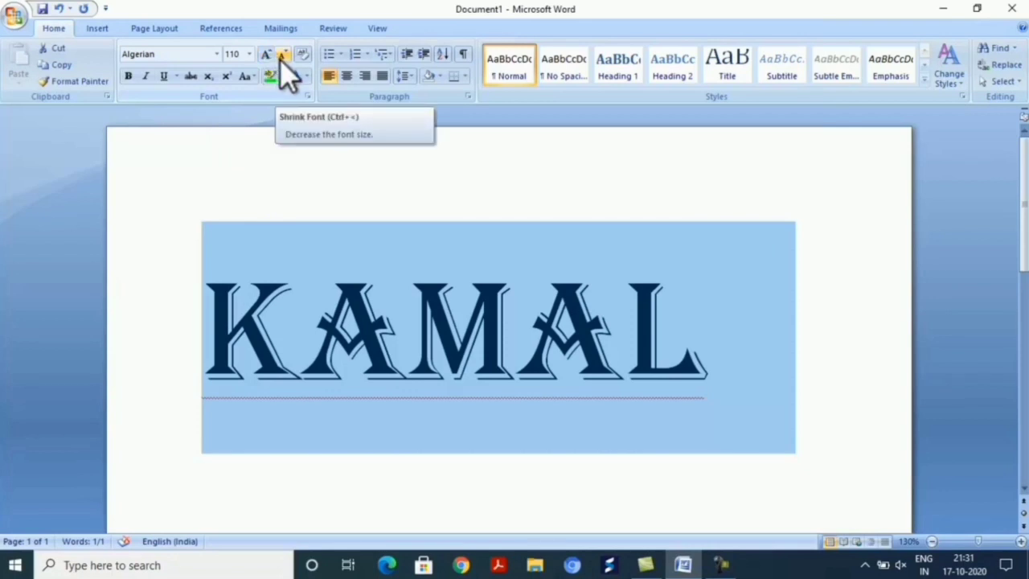
Reduce the name's font size to 80 with Shrink Font
{"action": "left_click", "coordinate": [282, 60]}
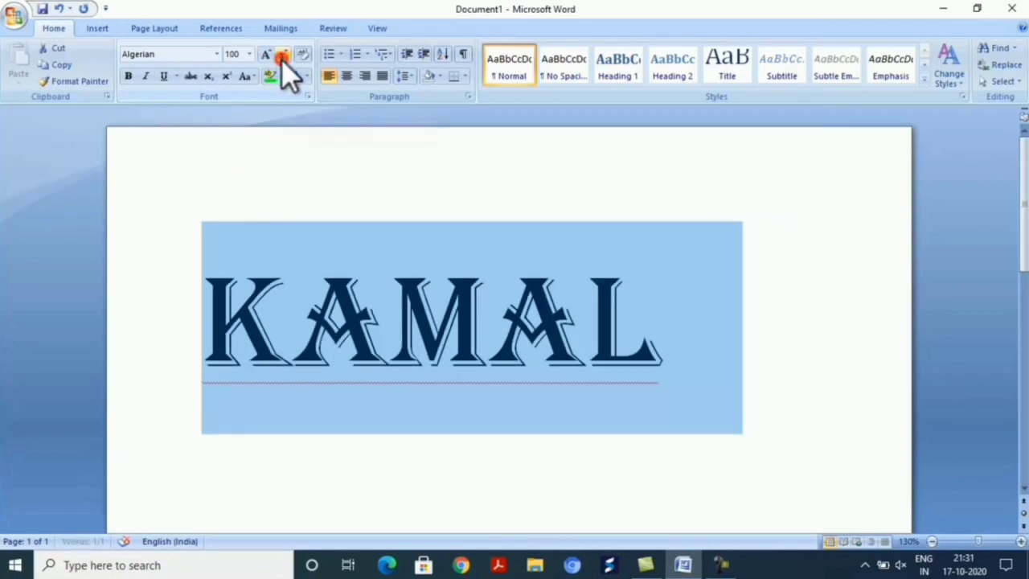
{"action": "left_click", "coordinate": [281, 59]}
{"action": "left_click", "coordinate": [282, 60]}
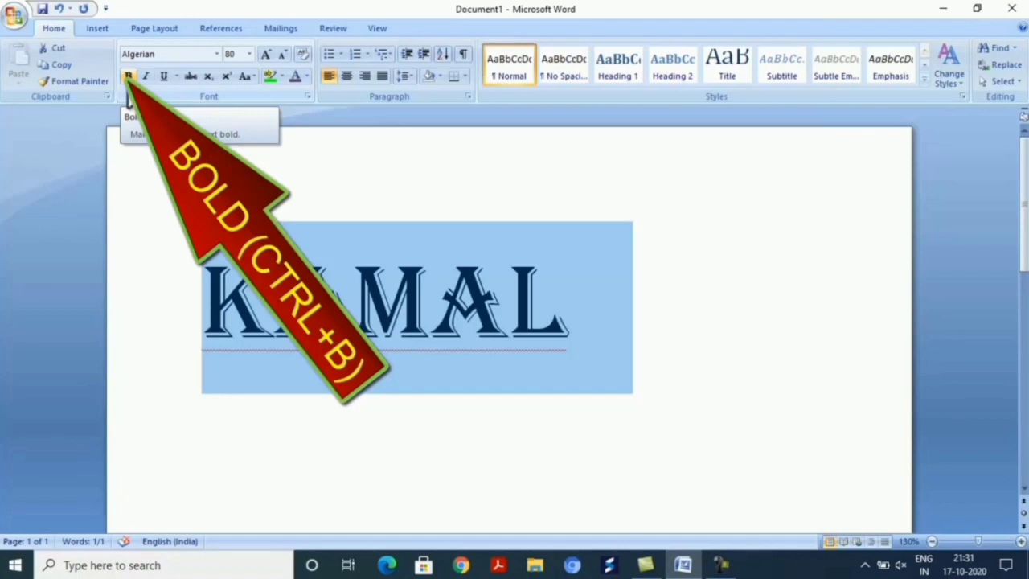
Toggle bold on the selected name, leaving it switched on
{"action": "left_click", "coordinate": [129, 76]}
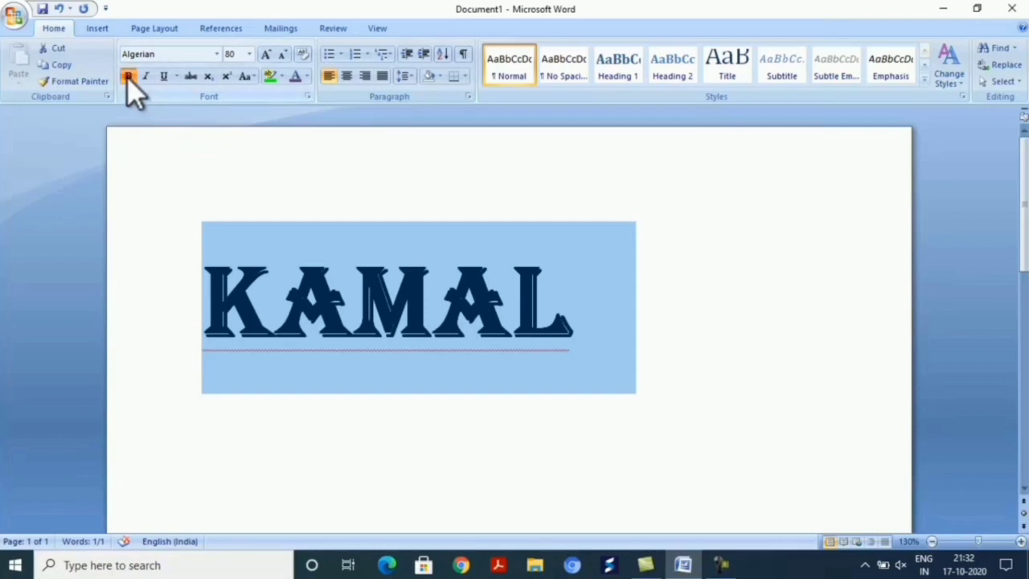
{"action": "left_click", "coordinate": [128, 76]}
{"action": "left_click", "coordinate": [128, 77]}
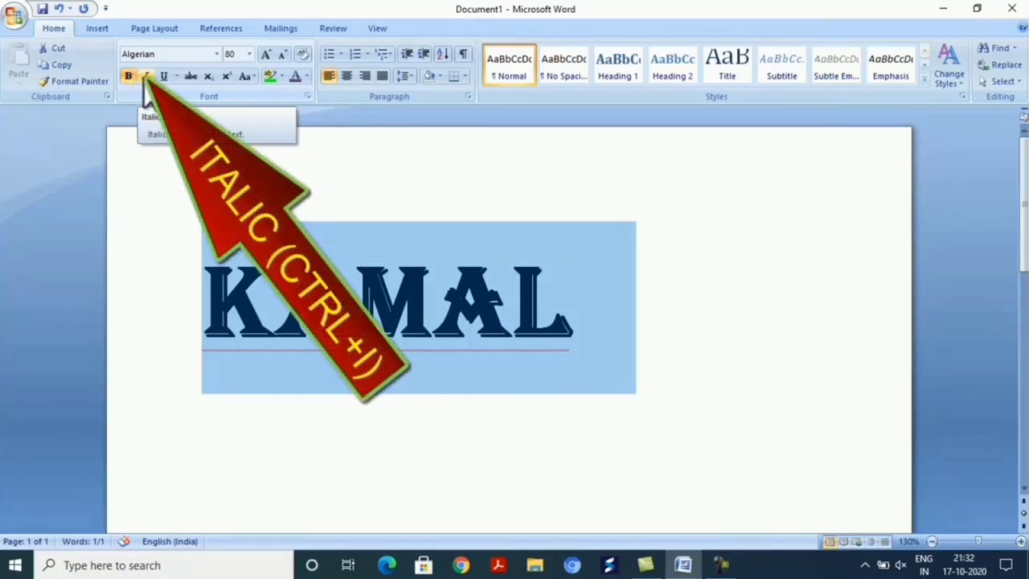
Toggle italic on the selected name several times, leaving it switched on
{"action": "left_click", "coordinate": [145, 76]}
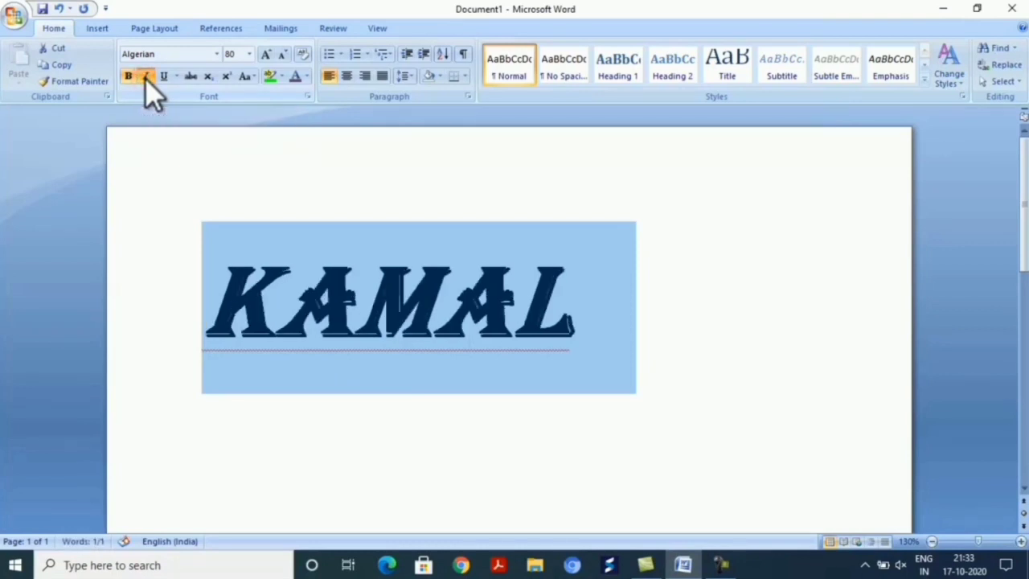
{"action": "left_click", "coordinate": [145, 76]}
{"action": "left_click", "coordinate": [146, 76]}
{"action": "left_click", "coordinate": [146, 77]}
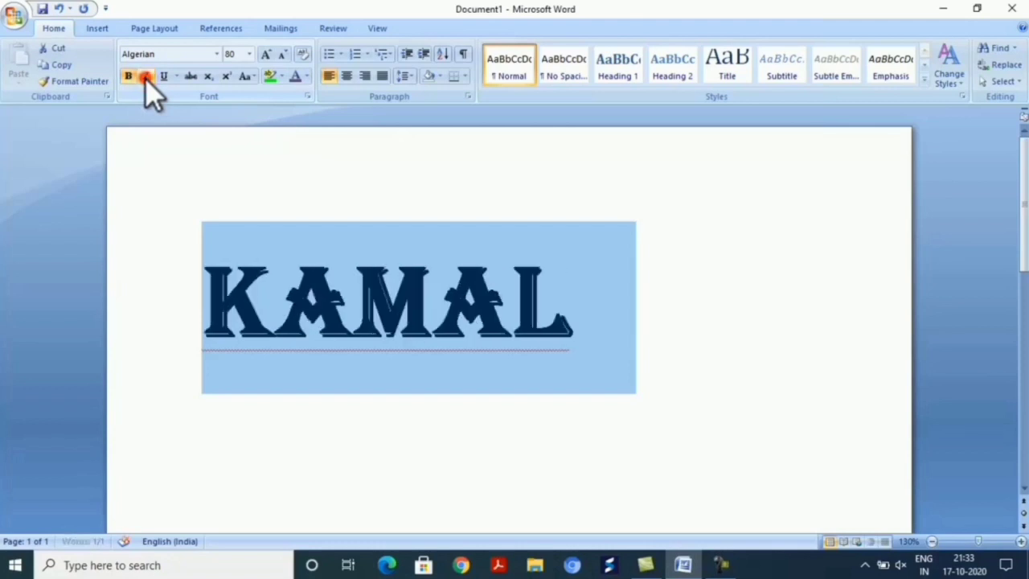
{"action": "left_click", "coordinate": [146, 76]}
{"action": "left_click", "coordinate": [145, 76]}
{"action": "left_click", "coordinate": [145, 76]}
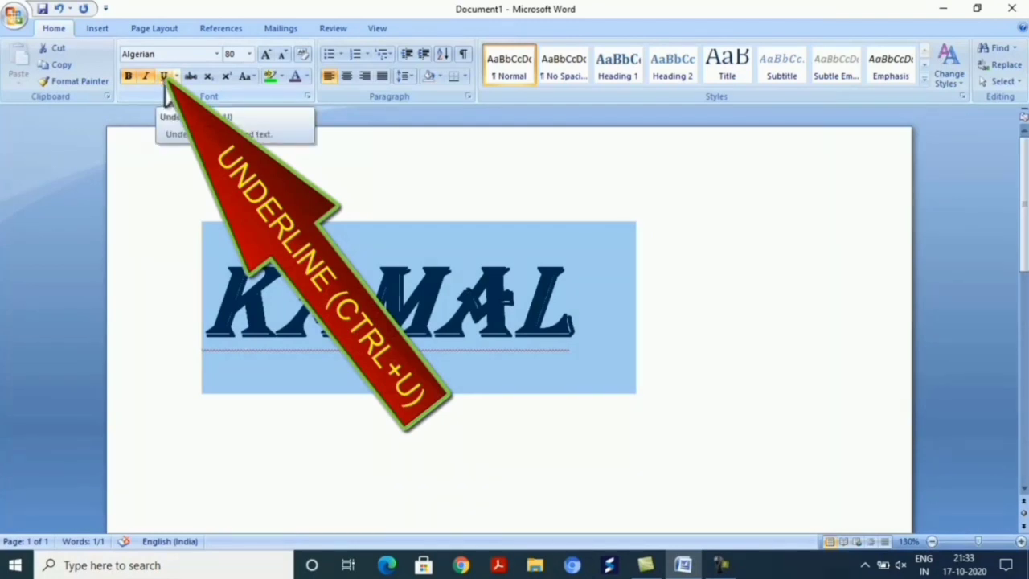
Underline the selected name and apply strikethrough to it
{"action": "left_click", "coordinate": [165, 77]}
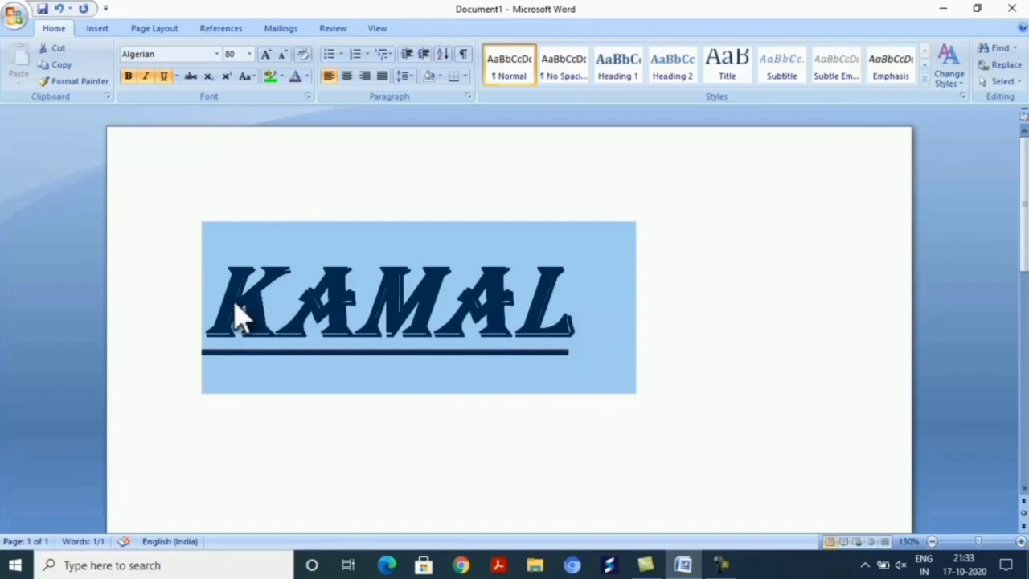
{"action": "left_click", "coordinate": [191, 78]}
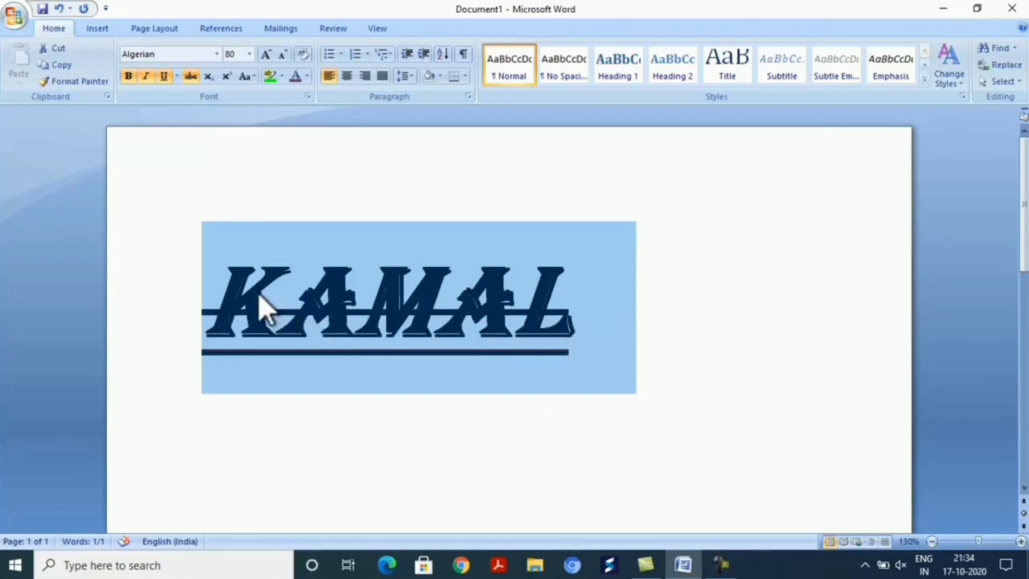
{"action": "left_click", "coordinate": [193, 78]}
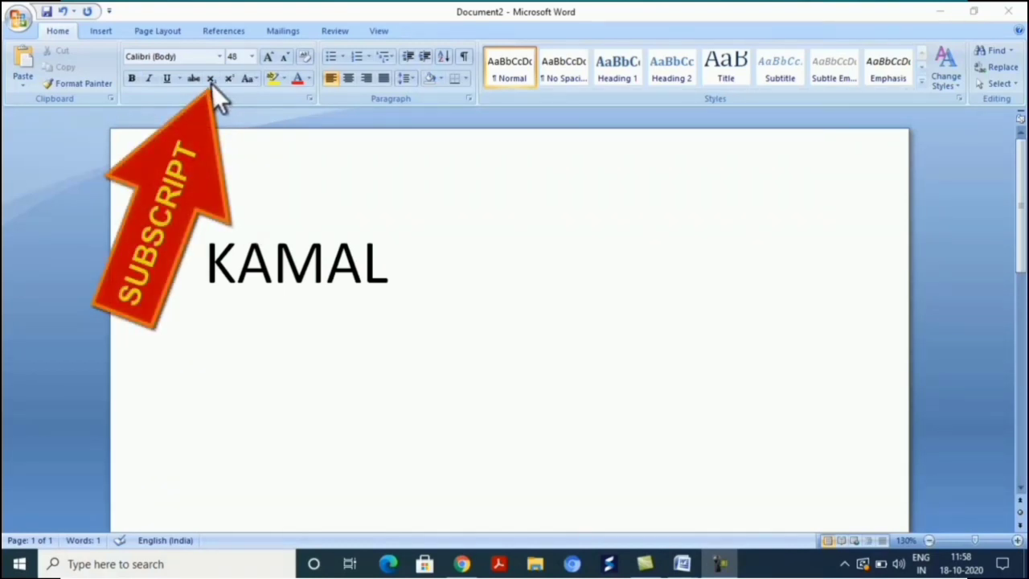
In the second document, add a new line reading H20 below the name
{"action": "left_click", "coordinate": [407, 266]}
{"action": "key", "text": "Return"}
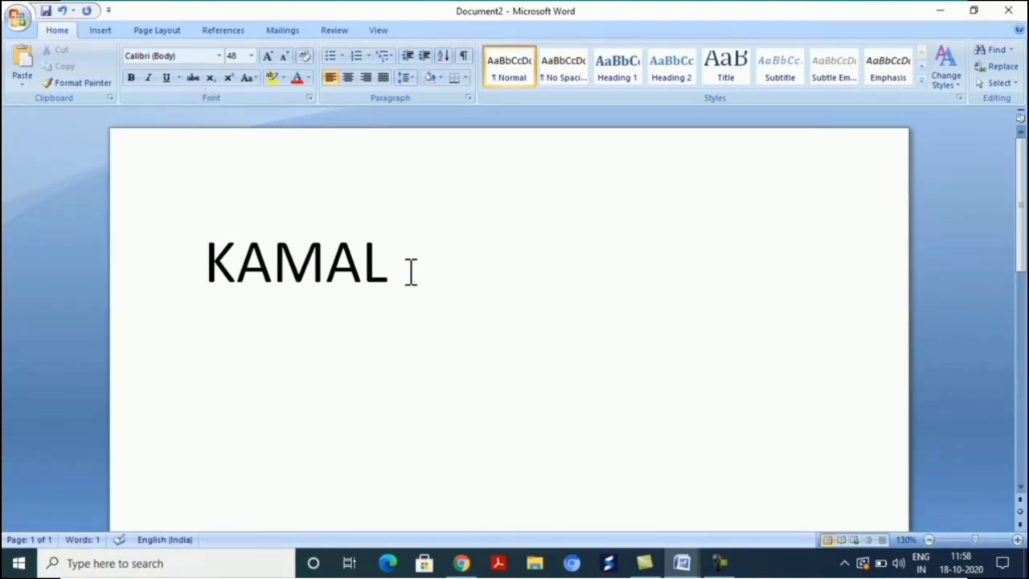
{"action": "key", "text": "Caps_Lock"}
{"action": "key", "text": "Caps_Lock"}
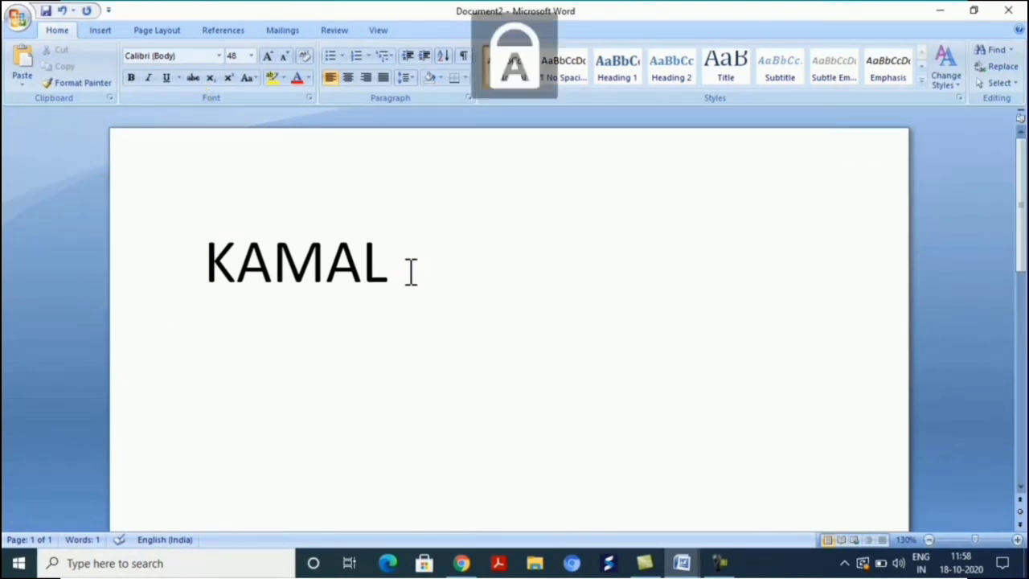
{"action": "type", "text": "H2O"}
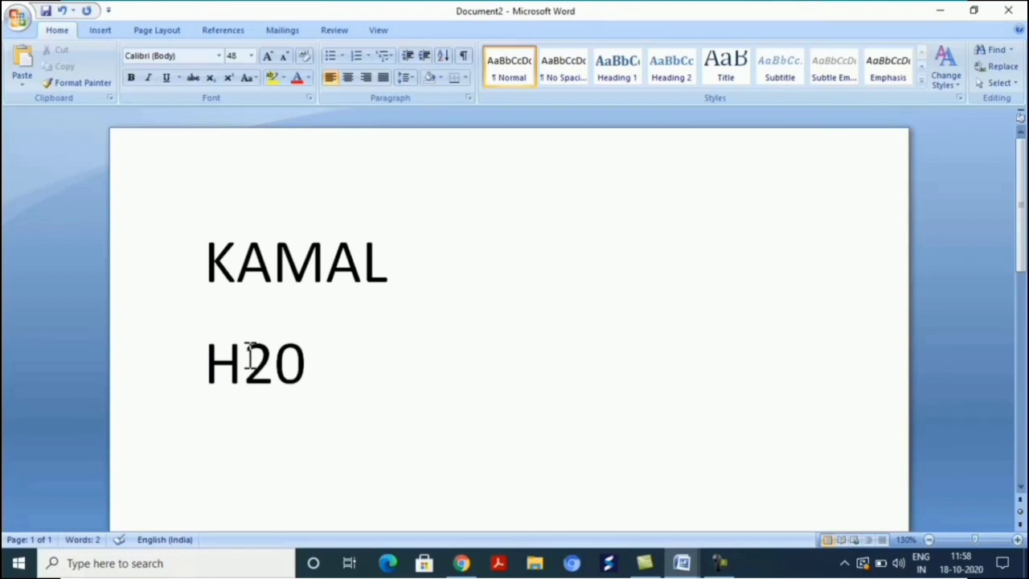
Format the 2 in H20 as subscript and start a new line below the formula
{"action": "left_click_drag", "start_coordinate": [248, 355], "coordinate": [257, 380]}
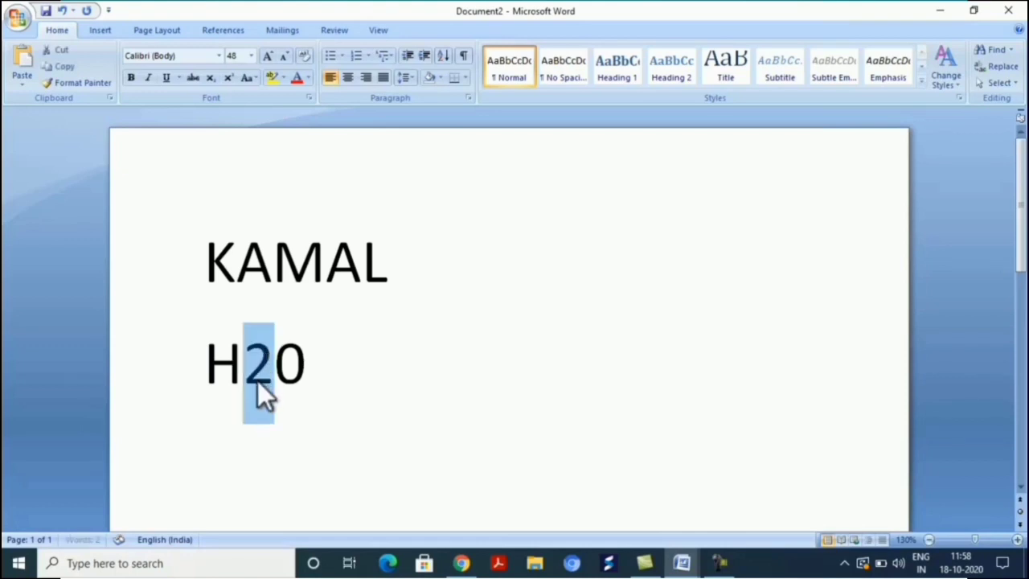
{"action": "left_click", "coordinate": [211, 79]}
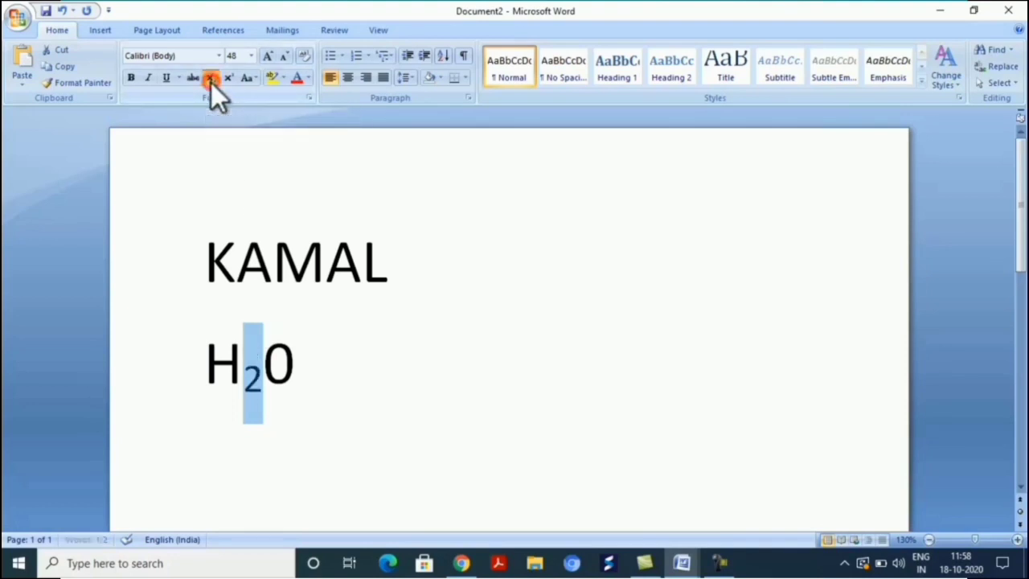
{"action": "left_click", "coordinate": [265, 394]}
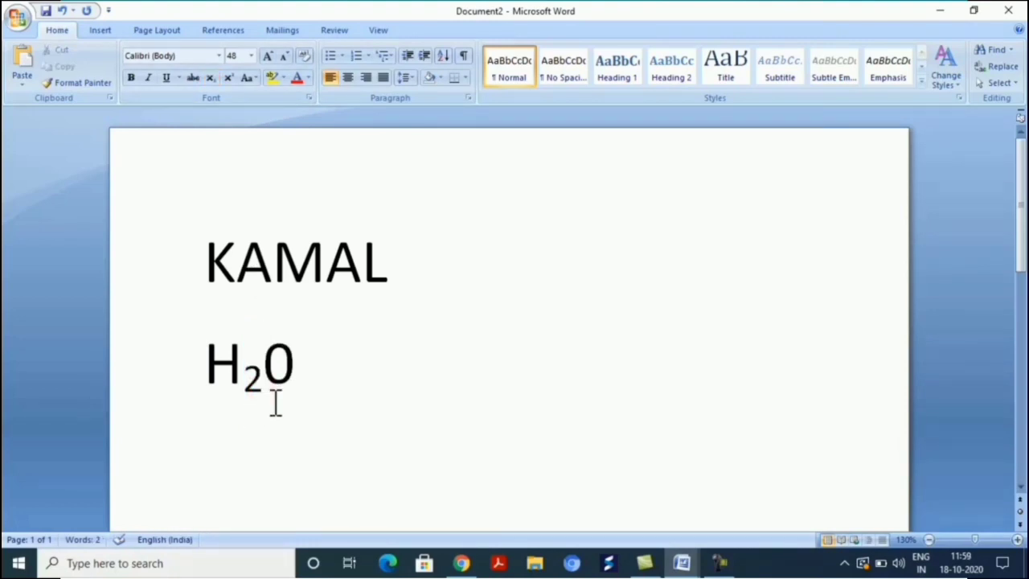
{"action": "left_click_drag", "start_coordinate": [248, 379], "coordinate": [273, 391]}
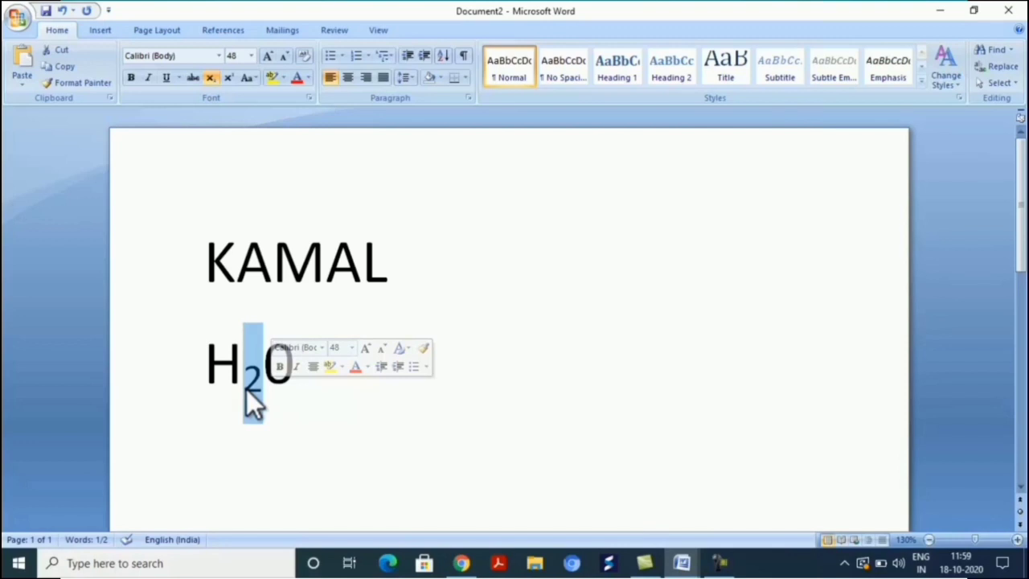
{"action": "left_click", "coordinate": [304, 394]}
{"action": "key", "text": "Return"}
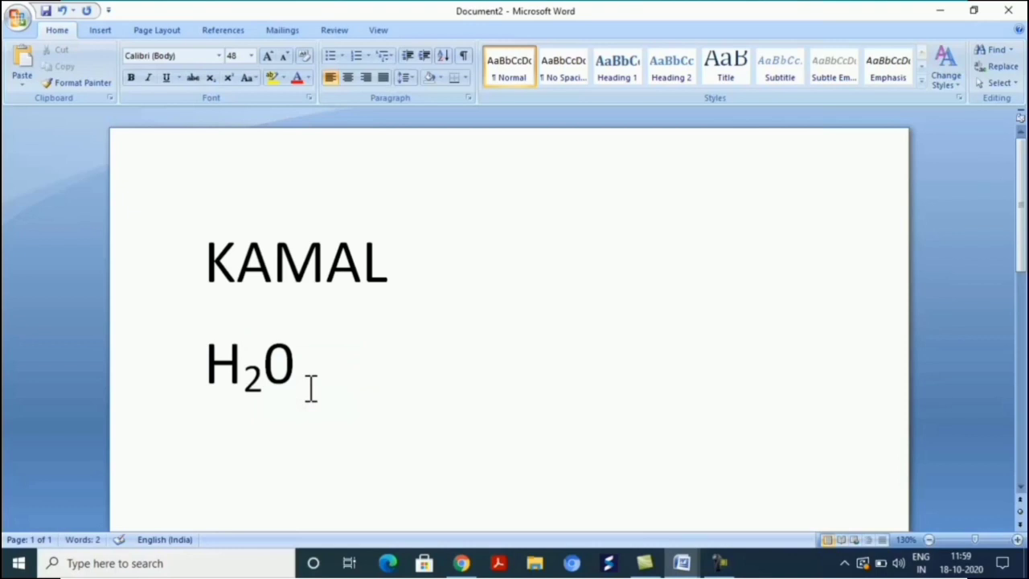
Enter O2 on the new line, format its 2 as subscript, and start another line below
{"action": "type", "text": "O2"}
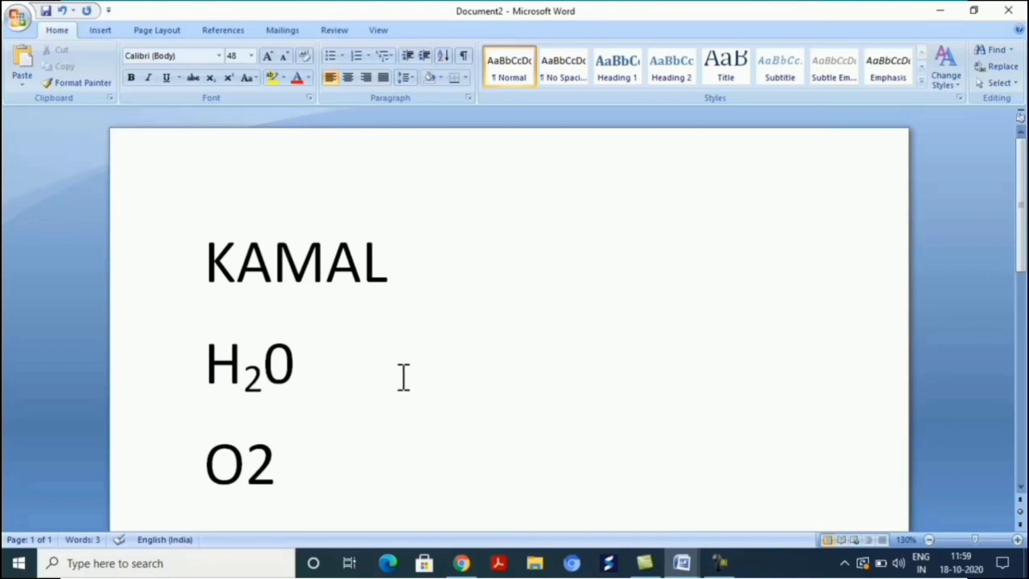
{"action": "left_click_drag", "start_coordinate": [249, 450], "coordinate": [277, 450]}
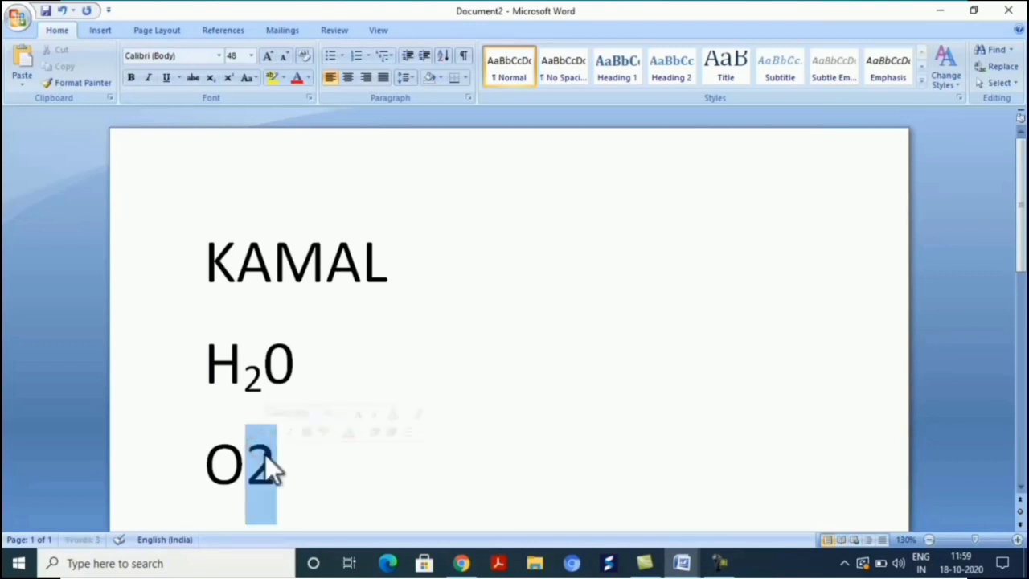
{"action": "left_click", "coordinate": [210, 78]}
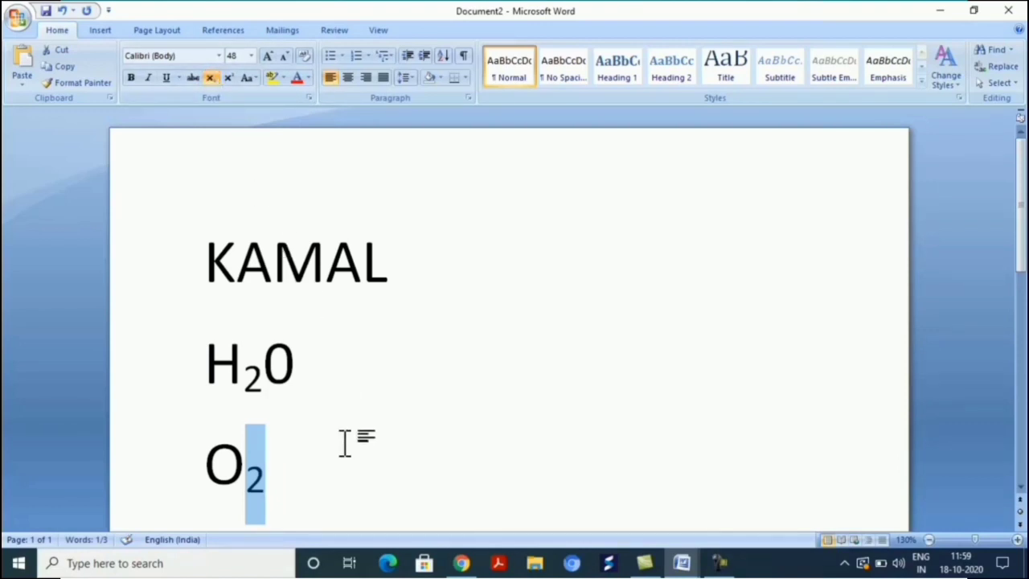
{"action": "left_click", "coordinate": [313, 446]}
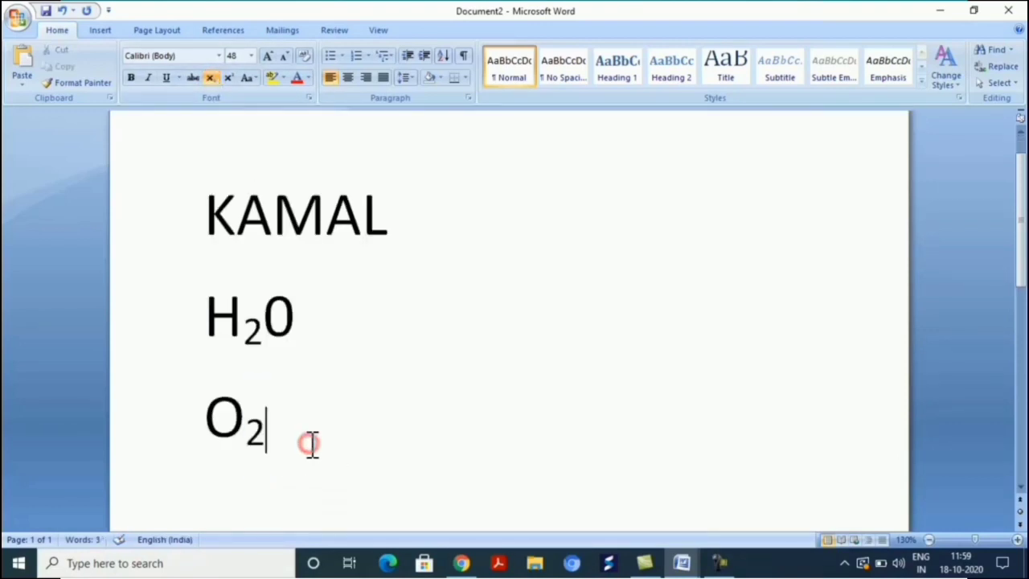
{"action": "key", "text": "Return"}
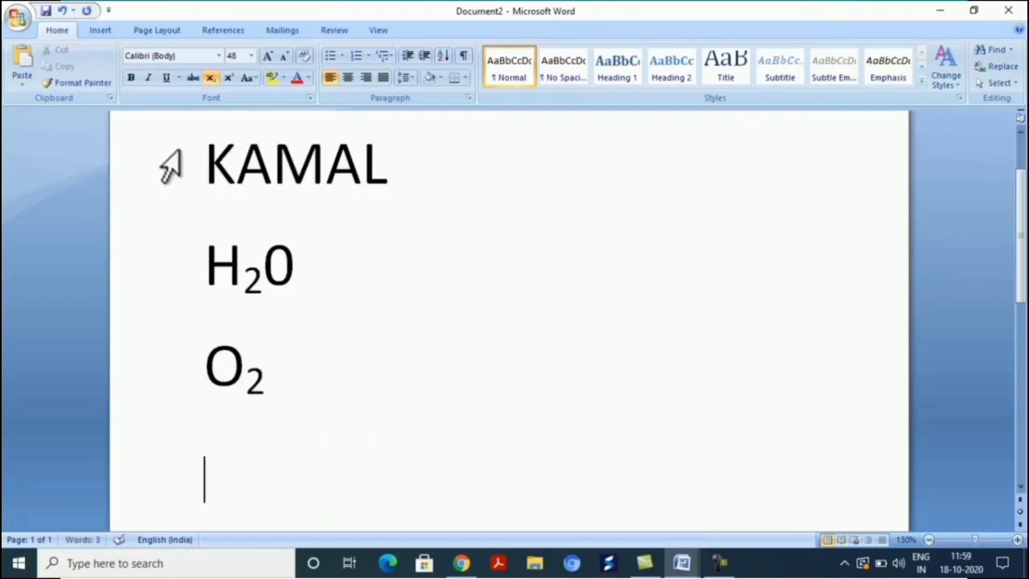
Switch off subscript, enter X3 with its 3 as superscript, and start a new line below
{"action": "left_click", "coordinate": [212, 78]}
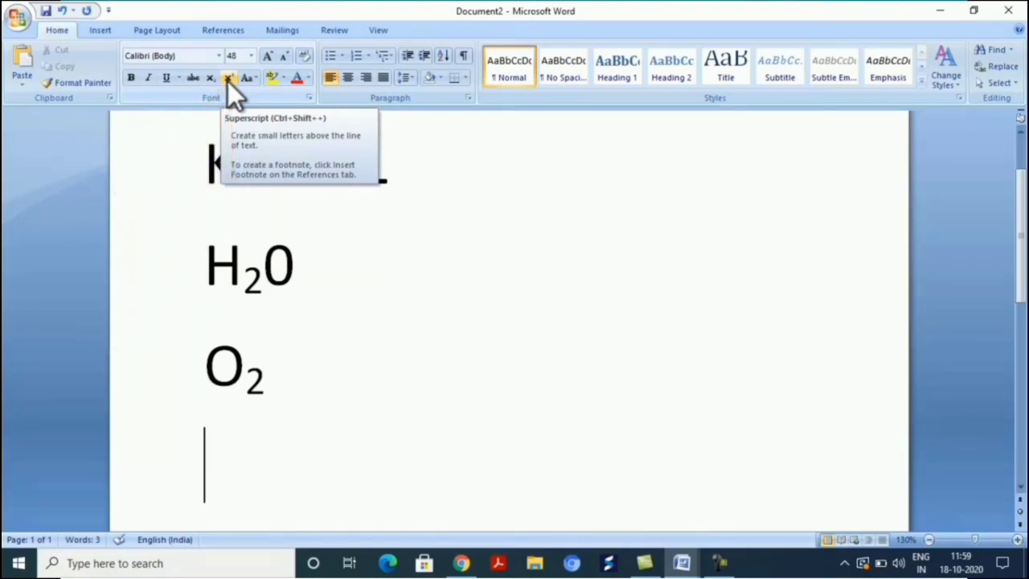
{"action": "type", "text": "X3"}
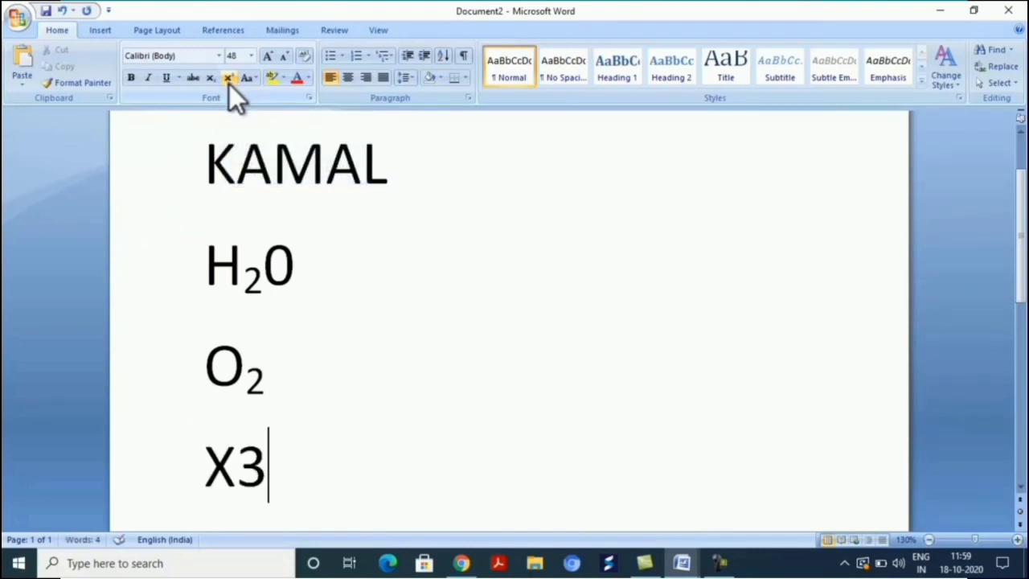
{"action": "left_click", "coordinate": [248, 452]}
{"action": "left_click_drag", "start_coordinate": [240, 454], "coordinate": [254, 458]}
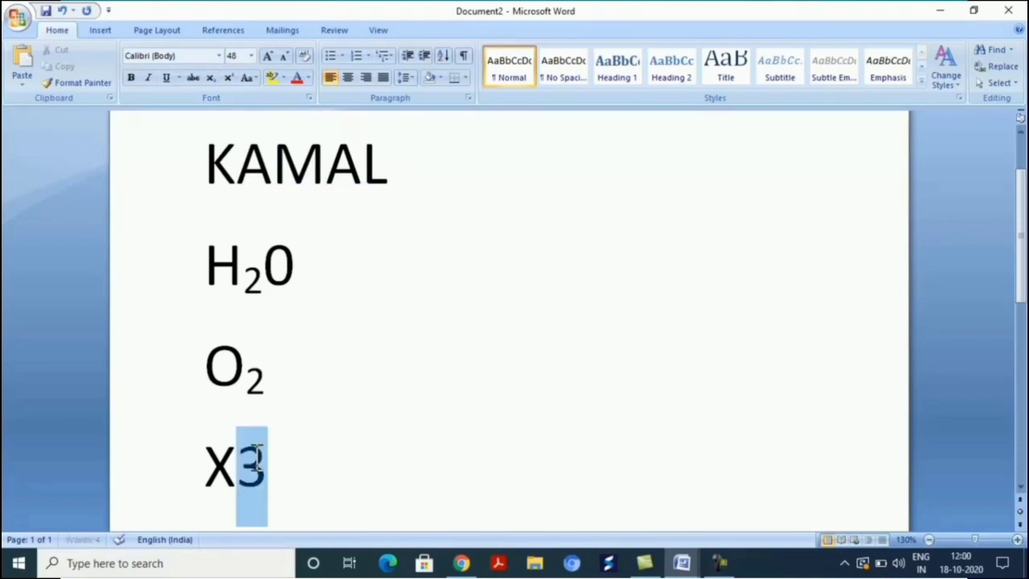
{"action": "left_click", "coordinate": [228, 81]}
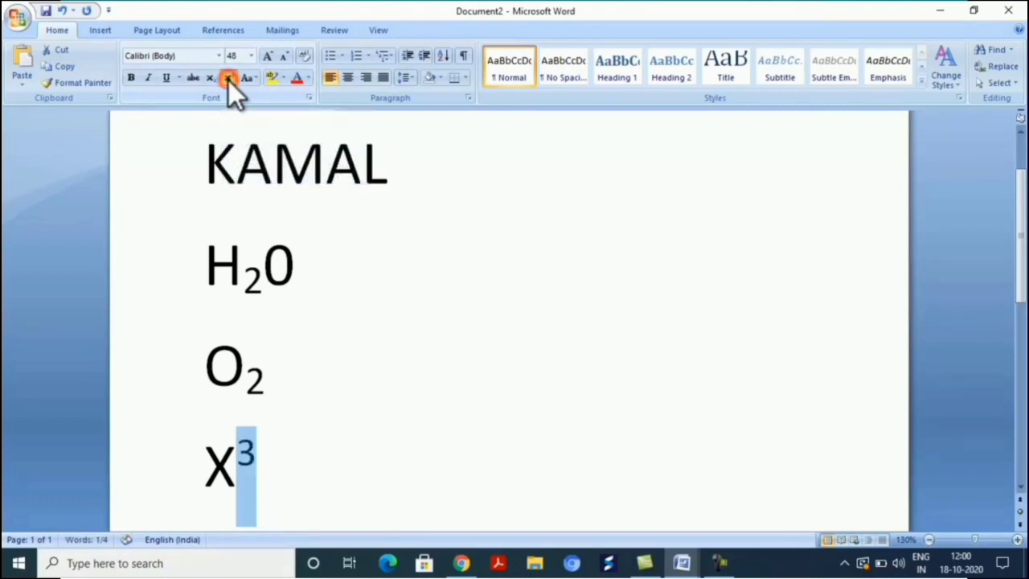
{"action": "scroll", "coordinate": [302, 418], "scroll_direction": "down", "scroll_amount": 1}
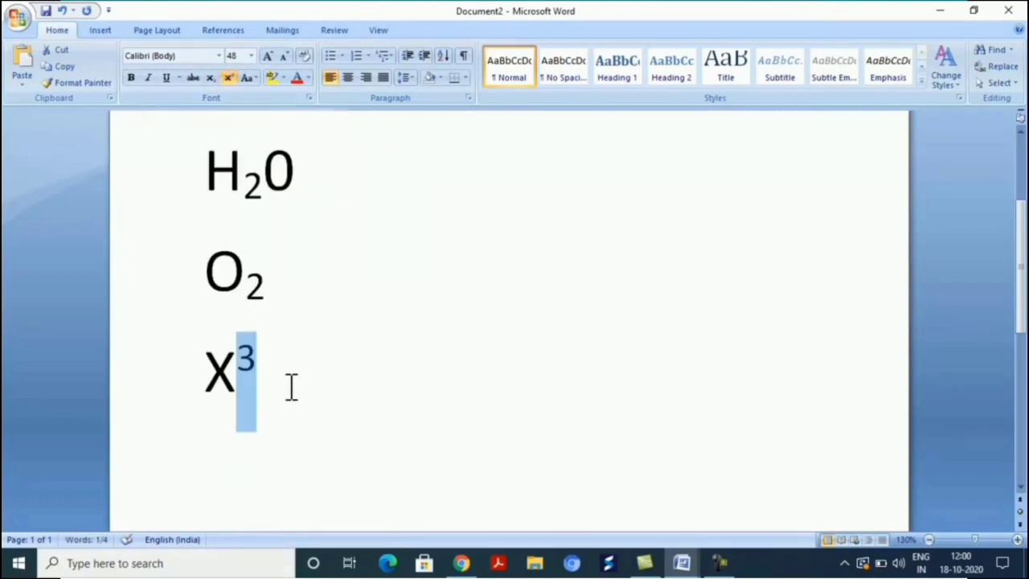
{"action": "left_click", "coordinate": [288, 388]}
{"action": "key", "text": "Return"}
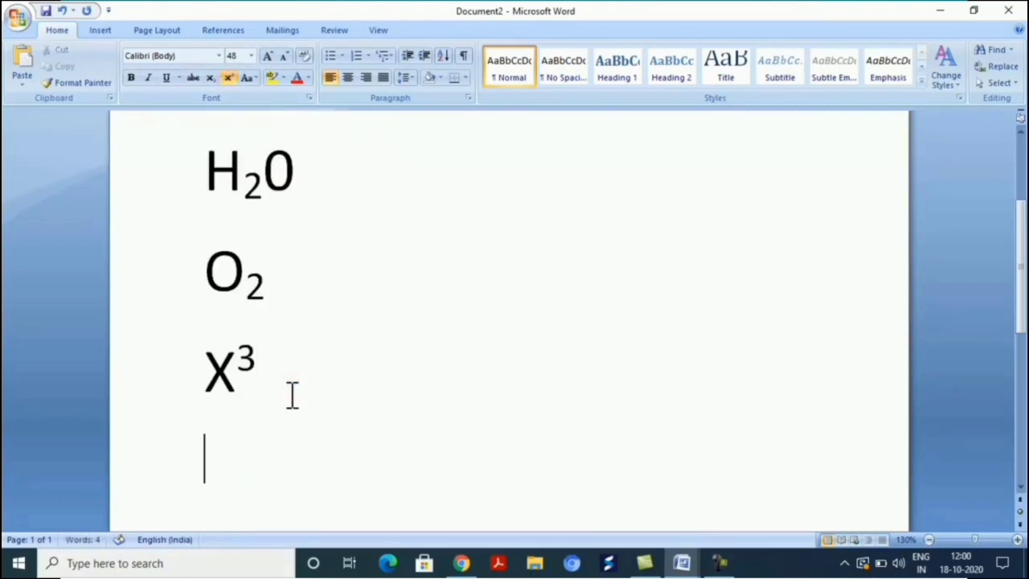
Switch off superscript, enter (A+B)2 with its 2 as superscript, and start a new line below
{"action": "left_click", "coordinate": [228, 78]}
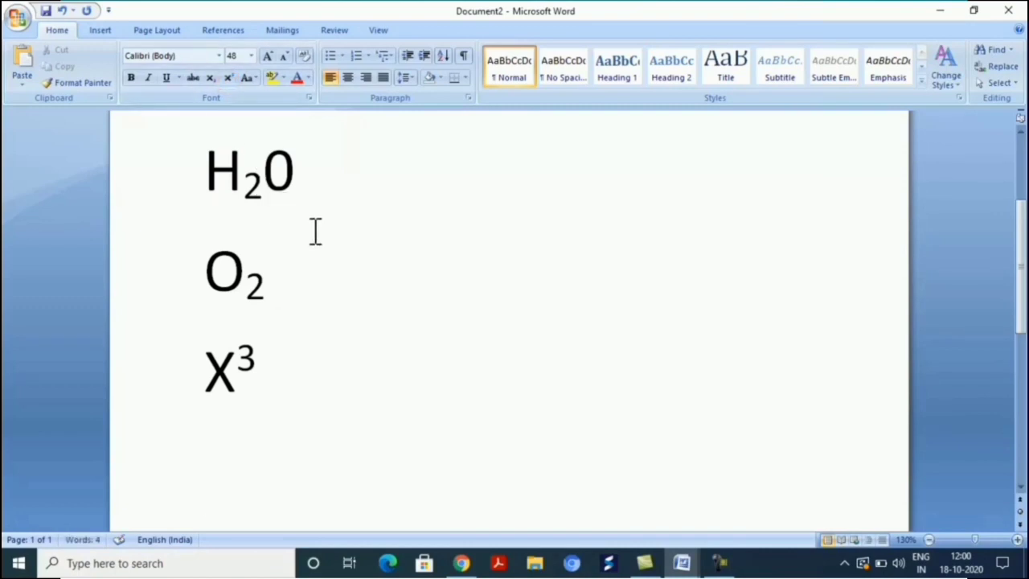
{"action": "type", "text": "(A"}
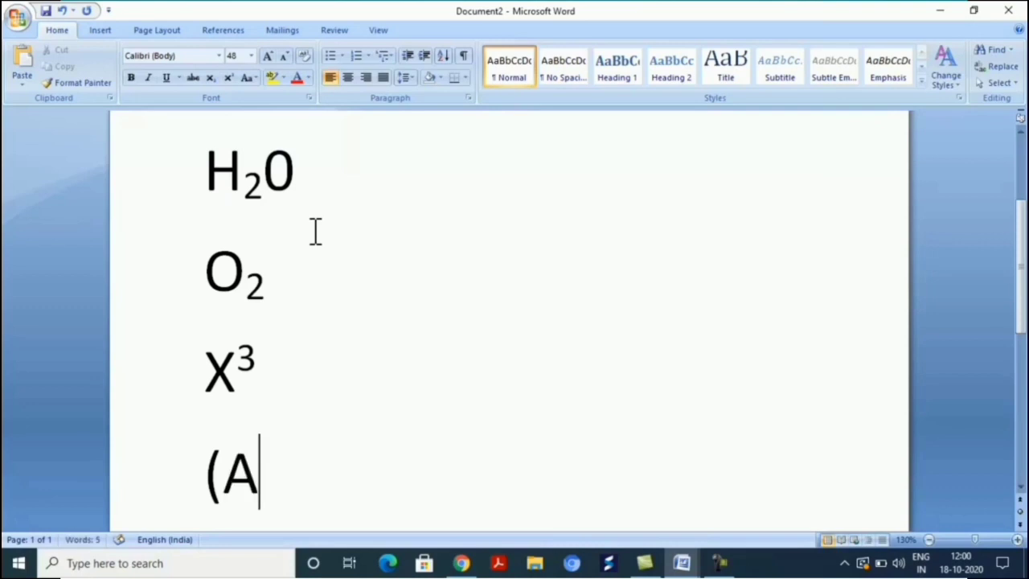
{"action": "type", "text": "+B)"}
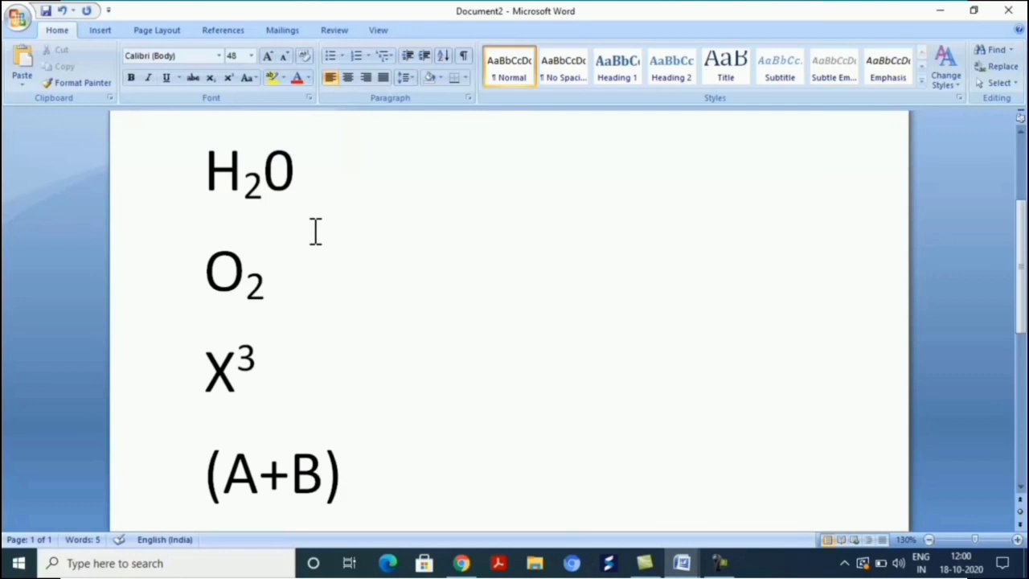
{"action": "type", "text": "2"}
{"action": "left_click_drag", "start_coordinate": [346, 466], "coordinate": [373, 470]}
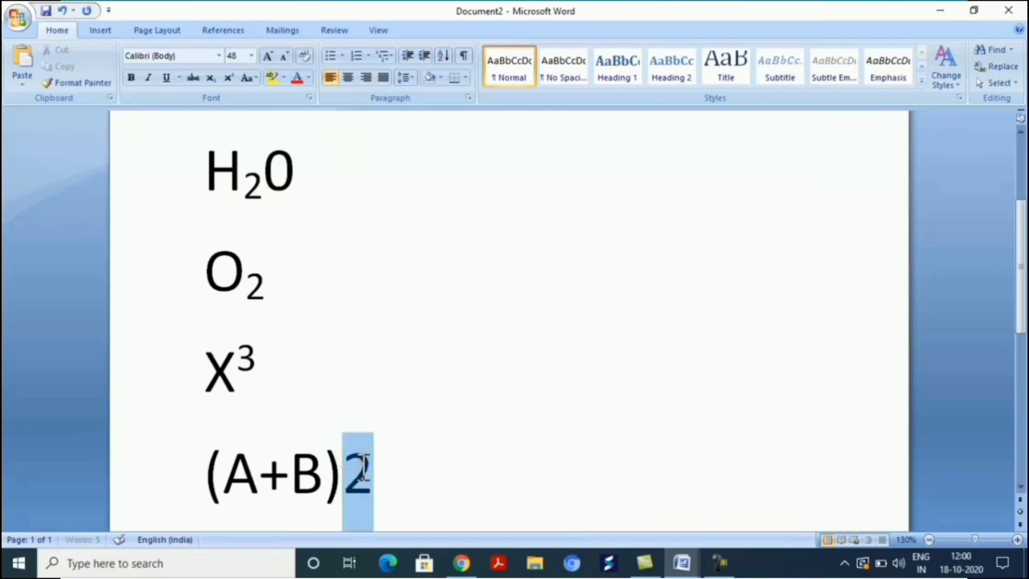
{"action": "left_click", "coordinate": [229, 77]}
{"action": "left_click", "coordinate": [409, 355]}
{"action": "left_click", "coordinate": [373, 453]}
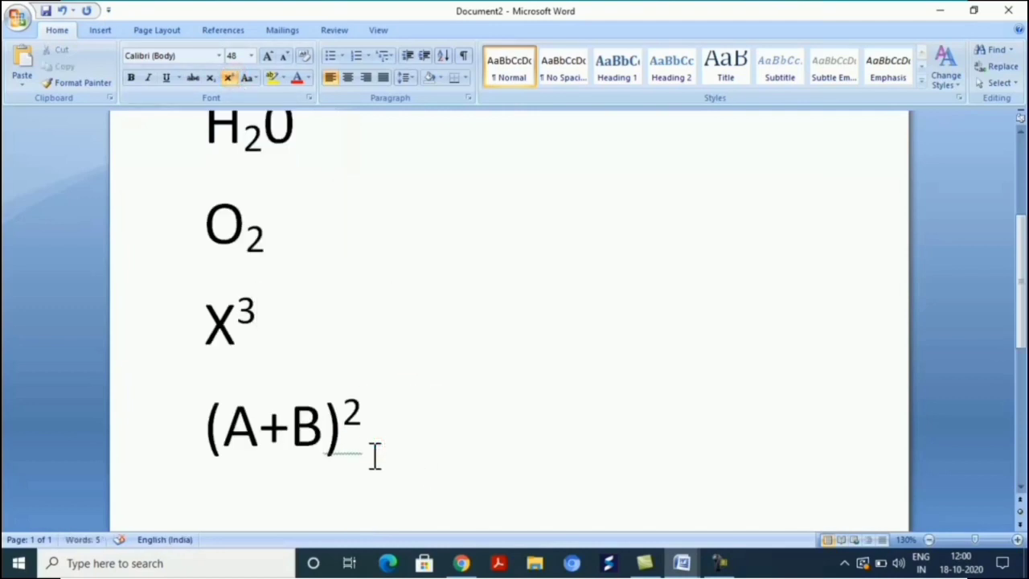
{"action": "key", "text": "Return"}
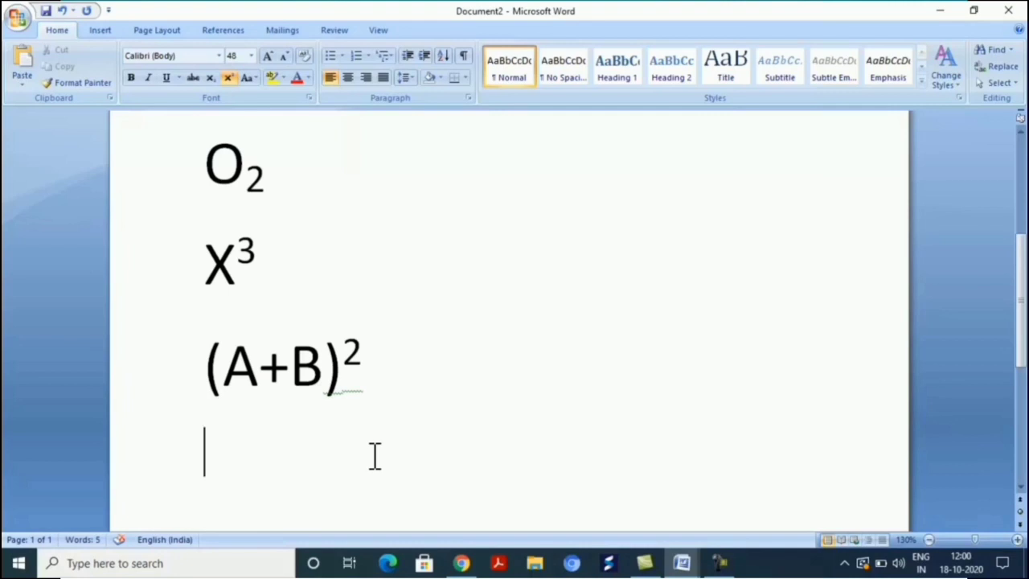
Highlight the line "To change the overall look of your" on page 4 in yellow
{"action": "scroll", "coordinate": [290, 400], "scroll_direction": "up", "scroll_amount": 5}
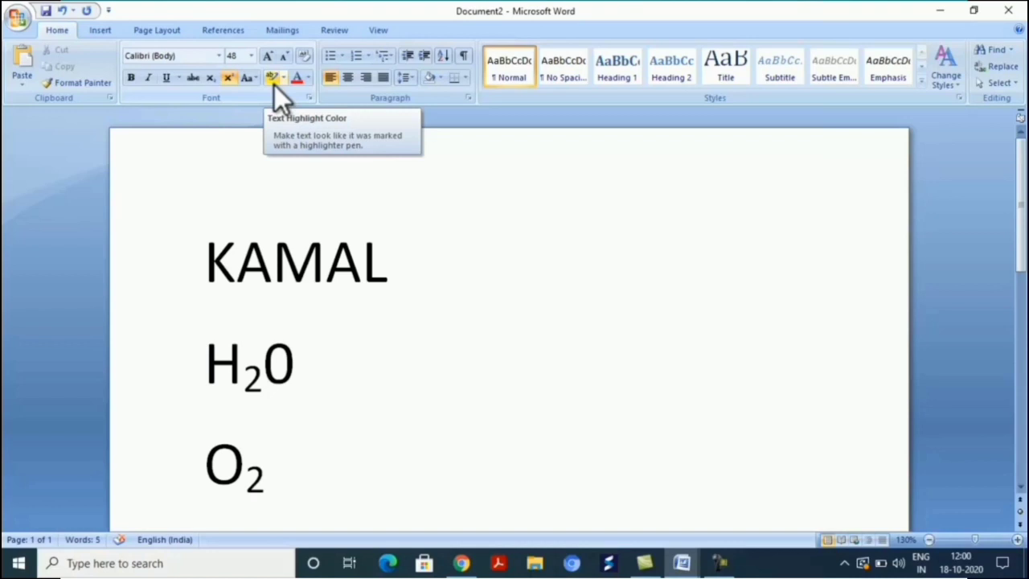
{"action": "scroll", "coordinate": [337, 195], "scroll_direction": "down", "scroll_amount": 3}
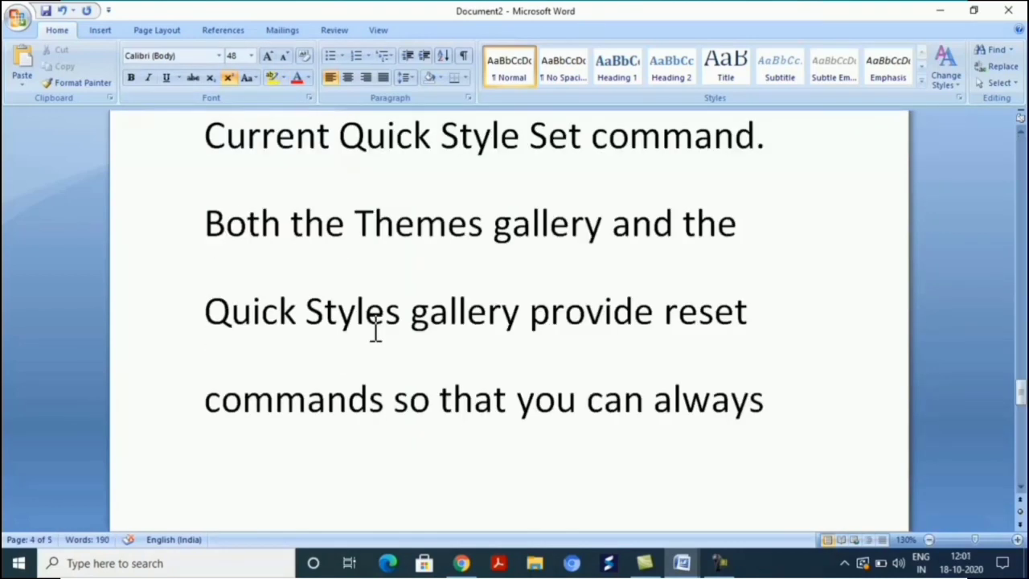
{"action": "scroll", "coordinate": [375, 329], "scroll_direction": "up", "scroll_amount": 6}
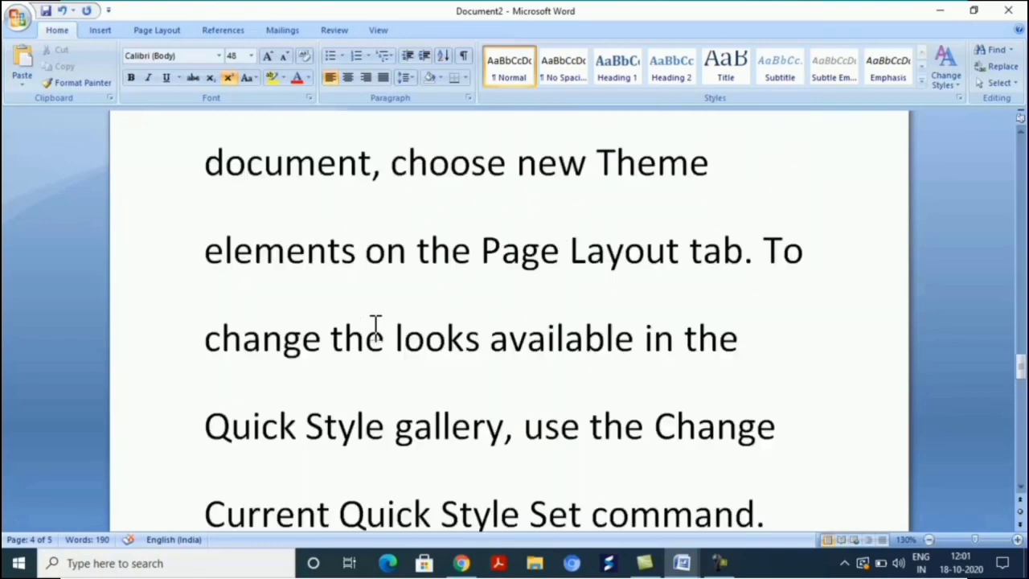
{"action": "scroll", "coordinate": [374, 330], "scroll_direction": "up", "scroll_amount": 2}
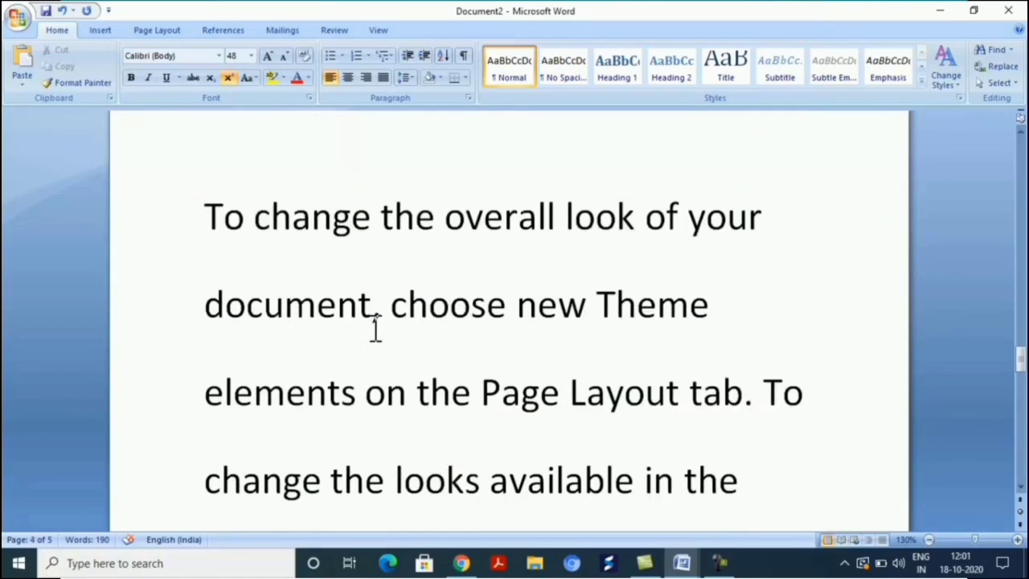
{"action": "left_click_drag", "start_coordinate": [211, 217], "coordinate": [758, 253]}
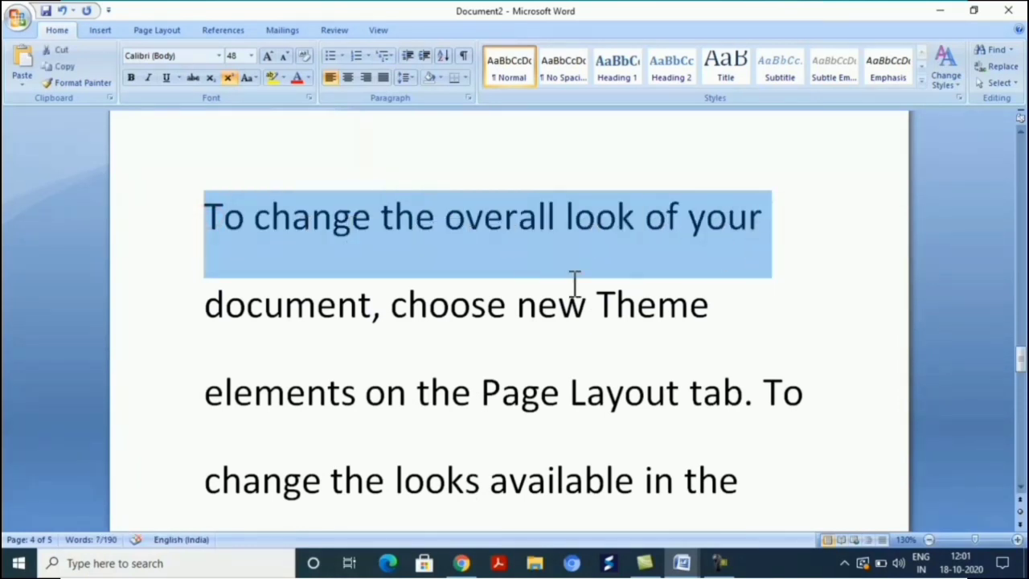
{"action": "left_click", "coordinate": [283, 80]}
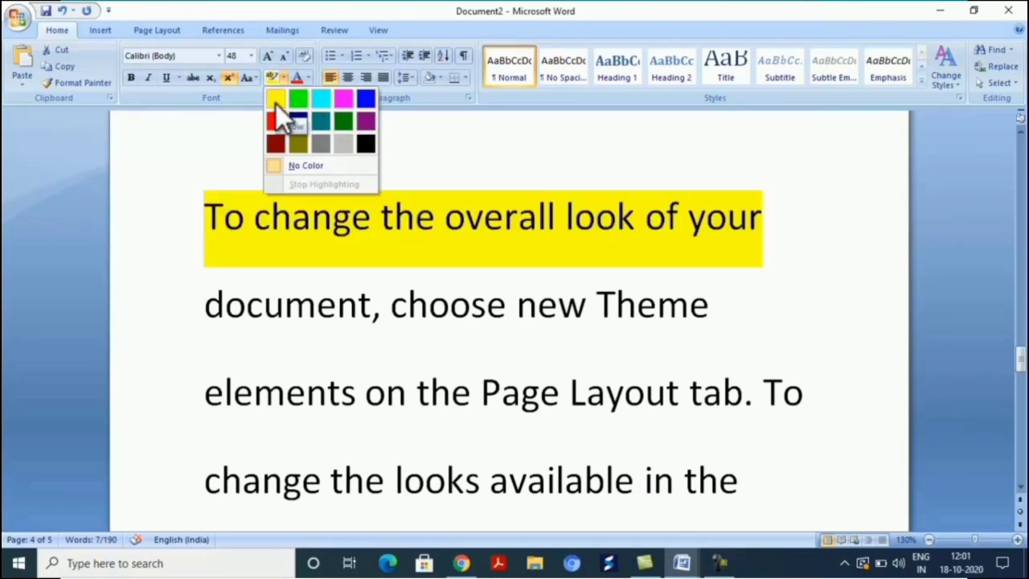
{"action": "left_click", "coordinate": [276, 103]}
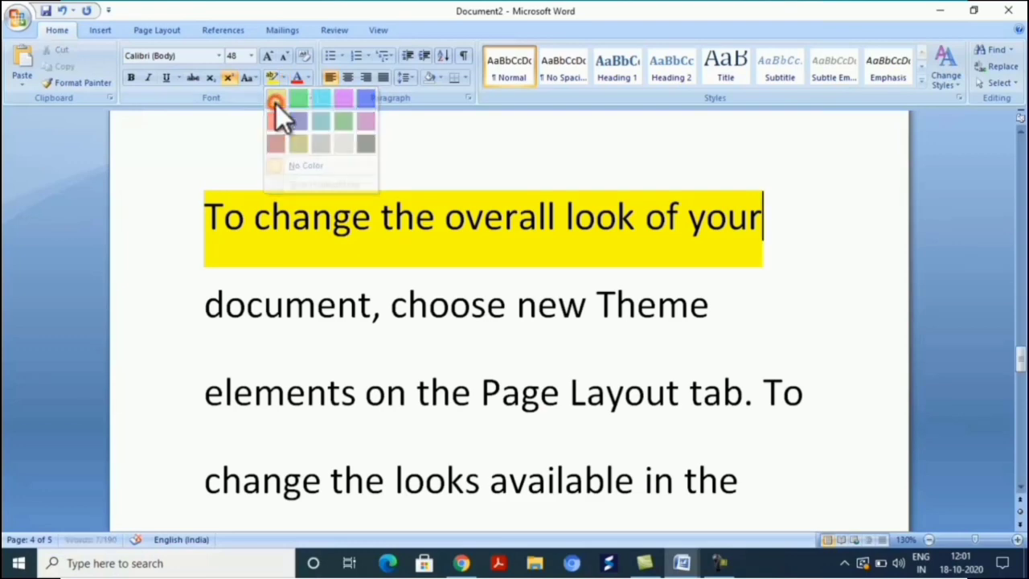
{"action": "scroll", "coordinate": [320, 330], "scroll_direction": "down", "scroll_amount": 1}
{"action": "scroll", "coordinate": [319, 326], "scroll_direction": "up", "scroll_amount": 3}
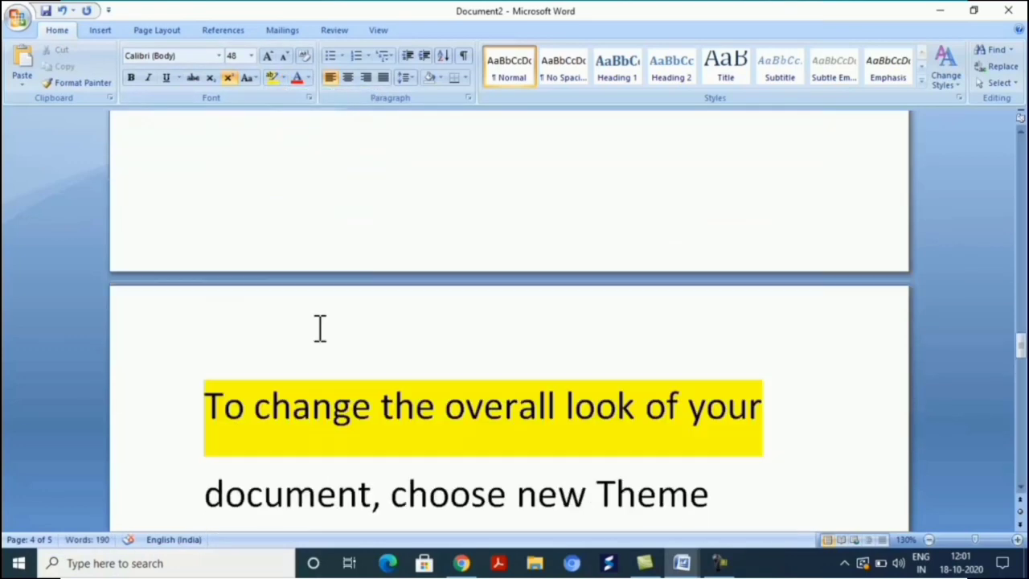
{"action": "scroll", "coordinate": [317, 328], "scroll_direction": "down", "scroll_amount": 4}
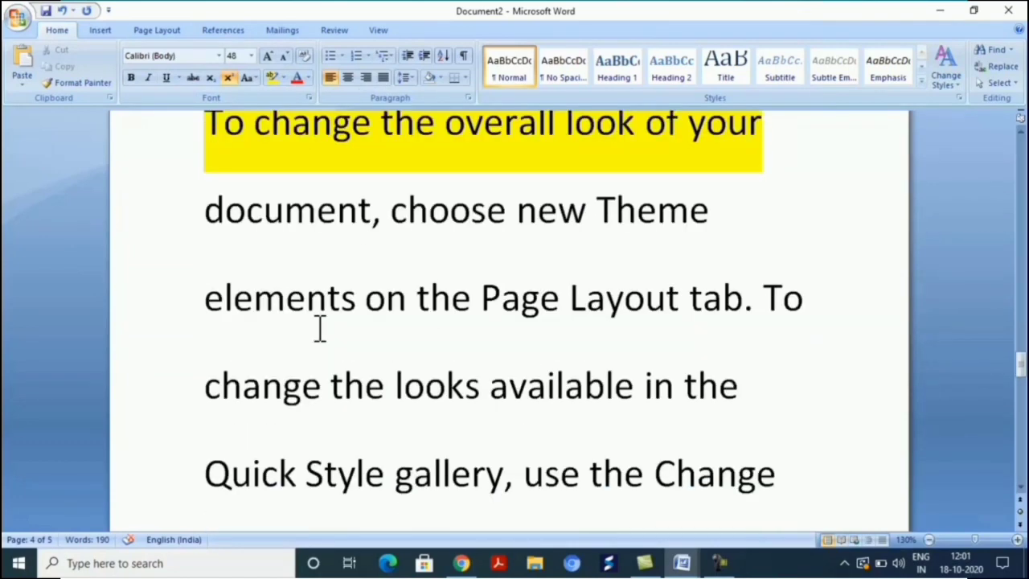
{"action": "scroll", "coordinate": [320, 328], "scroll_direction": "up", "scroll_amount": 1}
{"action": "scroll", "coordinate": [320, 328], "scroll_direction": "up", "scroll_amount": 1}
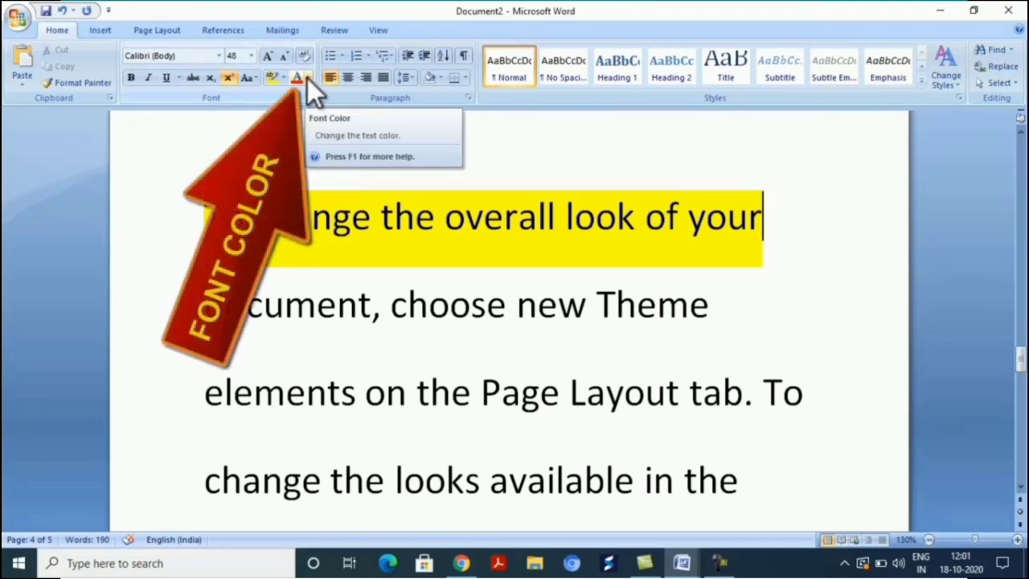
{"action": "scroll", "coordinate": [281, 310], "scroll_direction": "down", "scroll_amount": 5}
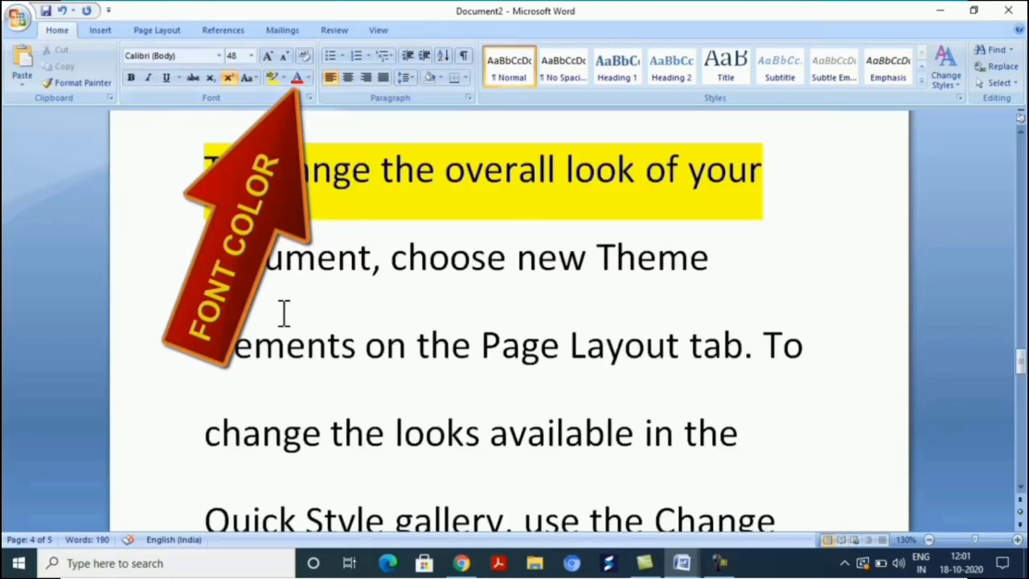
{"action": "scroll", "coordinate": [283, 310], "scroll_direction": "up", "scroll_amount": 2}
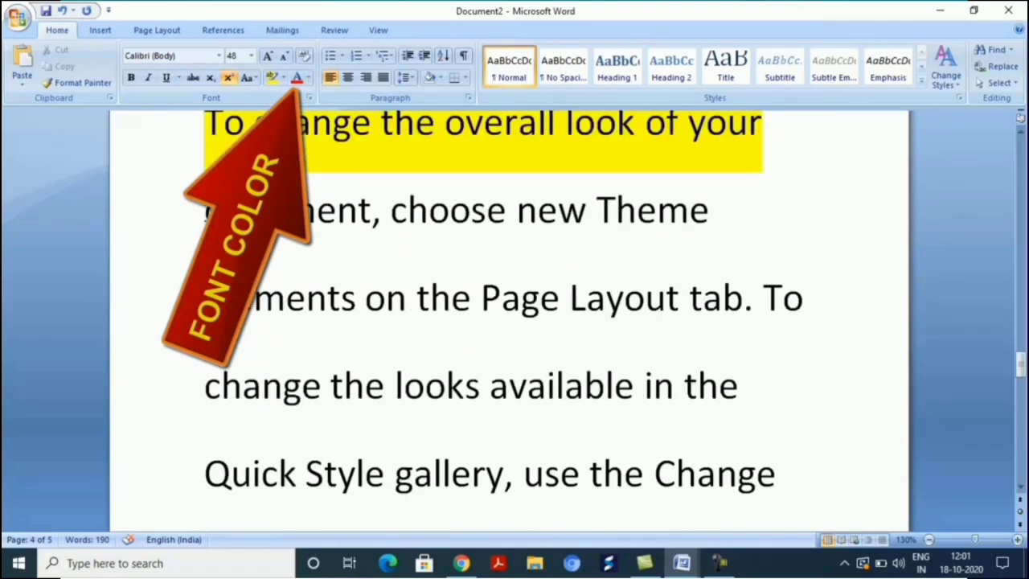
{"action": "scroll", "coordinate": [225, 210], "scroll_direction": "up", "scroll_amount": 2}
{"action": "scroll", "coordinate": [225, 211], "scroll_direction": "down", "scroll_amount": 2}
{"action": "scroll", "coordinate": [225, 225], "scroll_direction": "down", "scroll_amount": 1}
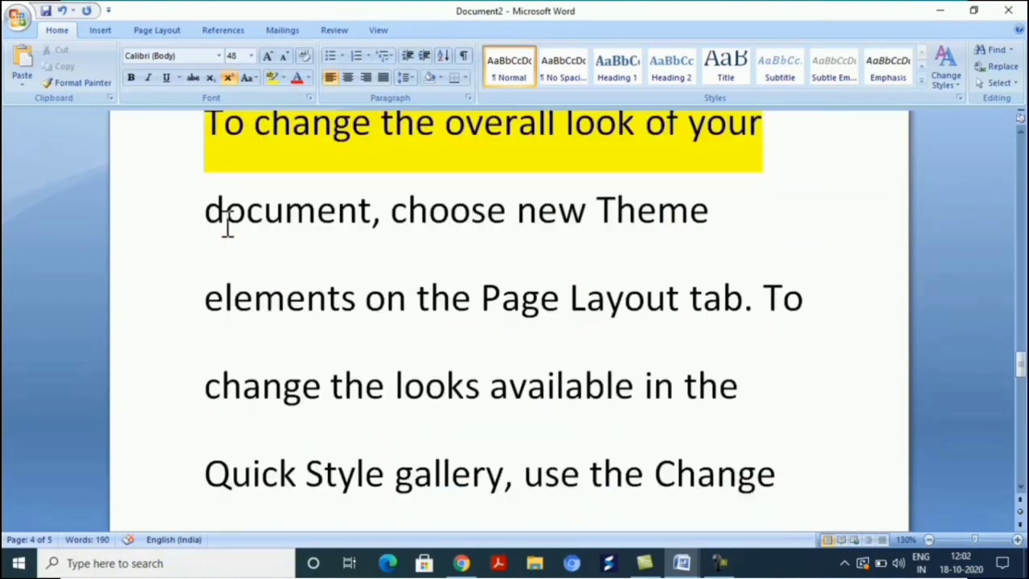
Set the font colour to red for the four lines from "To change the overall look" through "change the looks available in the"
{"action": "scroll", "coordinate": [200, 173], "scroll_direction": "up", "scroll_amount": 1}
{"action": "left_click_drag", "start_coordinate": [201, 175], "coordinate": [730, 468]}
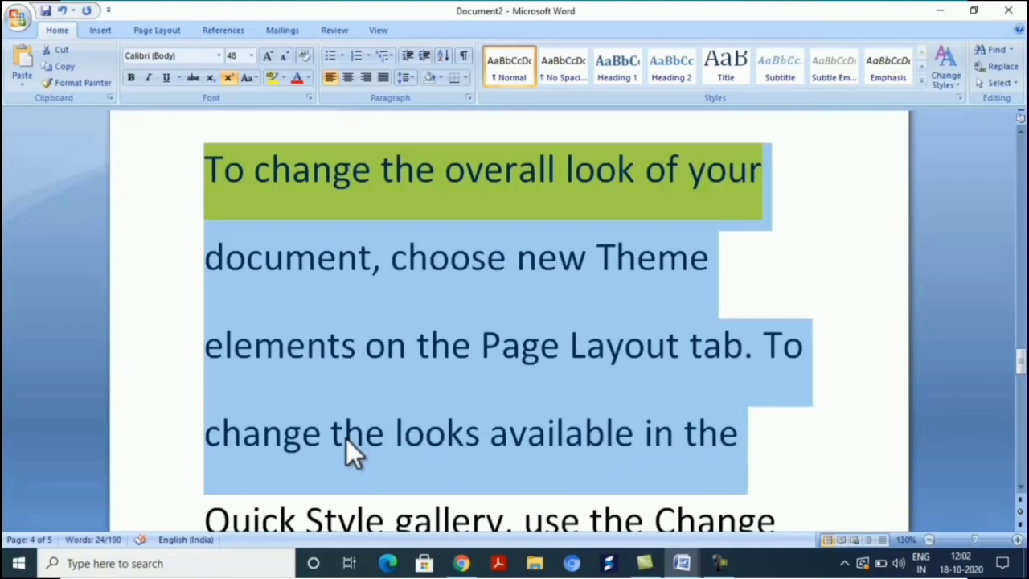
{"action": "left_click", "coordinate": [310, 78]}
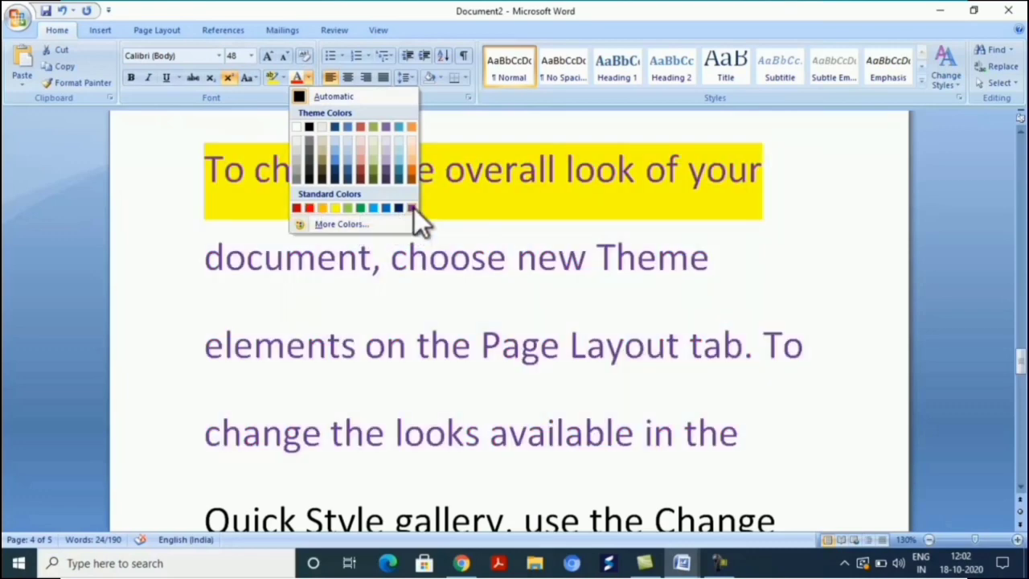
{"action": "left_click", "coordinate": [308, 208]}
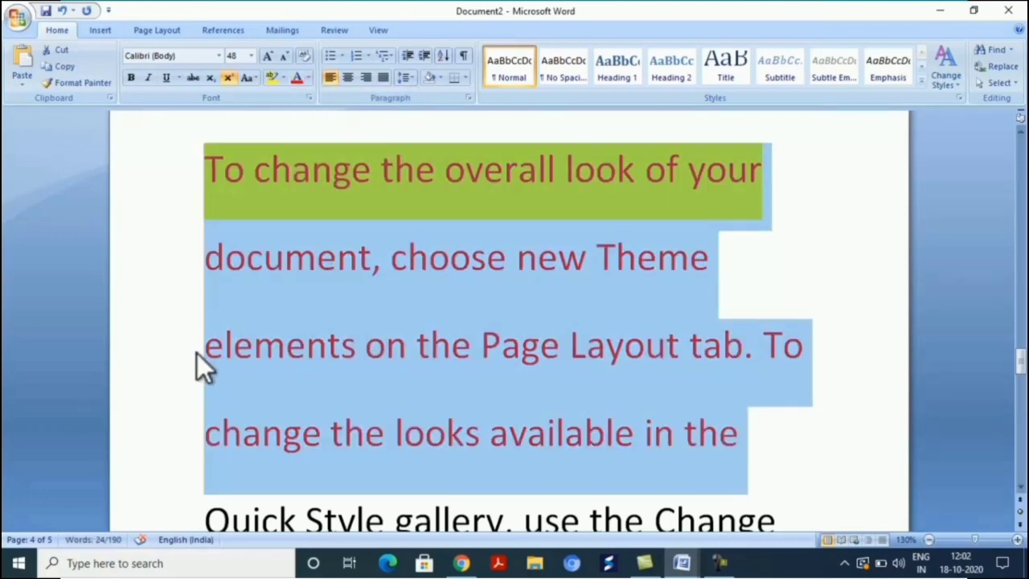
{"action": "left_click", "coordinate": [188, 308]}
{"action": "scroll", "coordinate": [372, 375], "scroll_direction": "down", "scroll_amount": 1}
{"action": "left_click", "coordinate": [730, 231]}
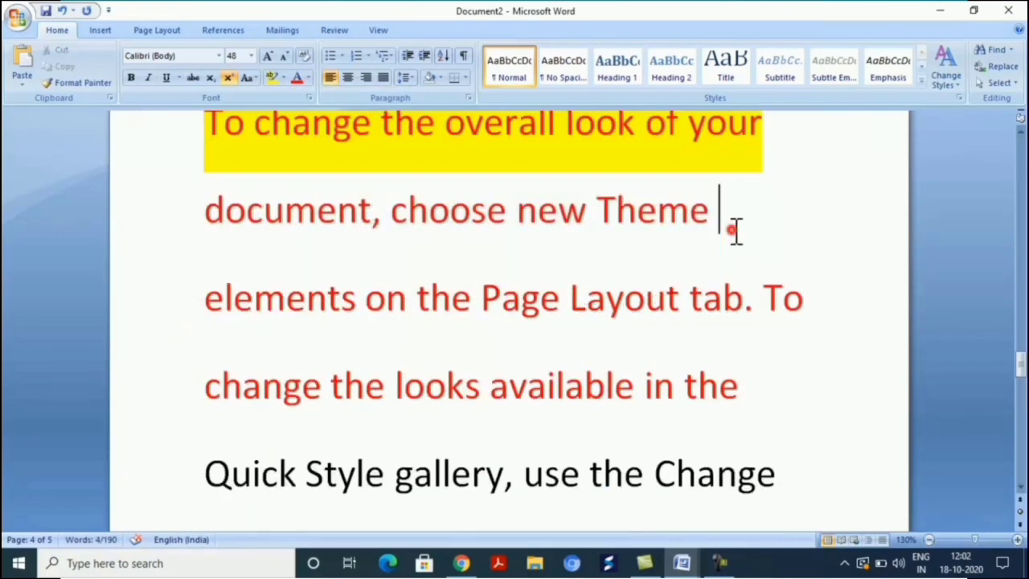
{"action": "scroll", "coordinate": [592, 351], "scroll_direction": "down", "scroll_amount": 1}
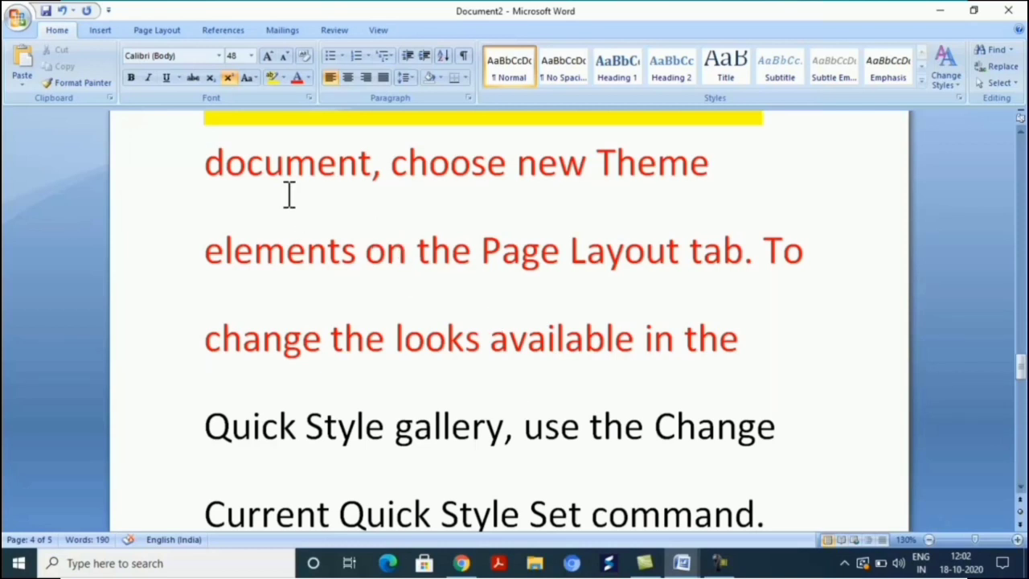
Clear all formatting from the three red lines from "document, choose new Theme" through "change the looks available in the"
{"action": "scroll", "coordinate": [319, 319], "scroll_direction": "down", "scroll_amount": 5}
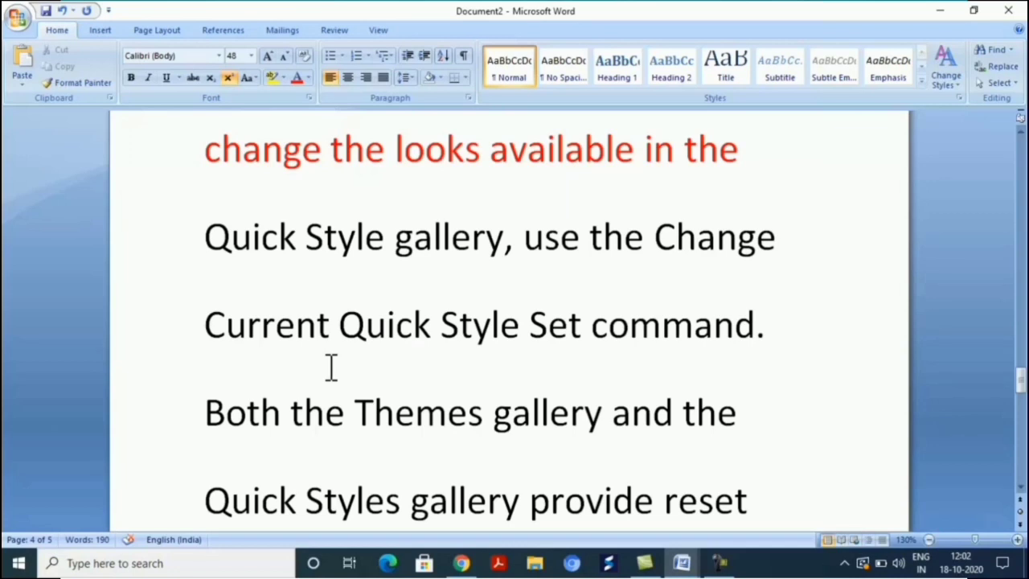
{"action": "scroll", "coordinate": [321, 366], "scroll_direction": "up", "scroll_amount": 4}
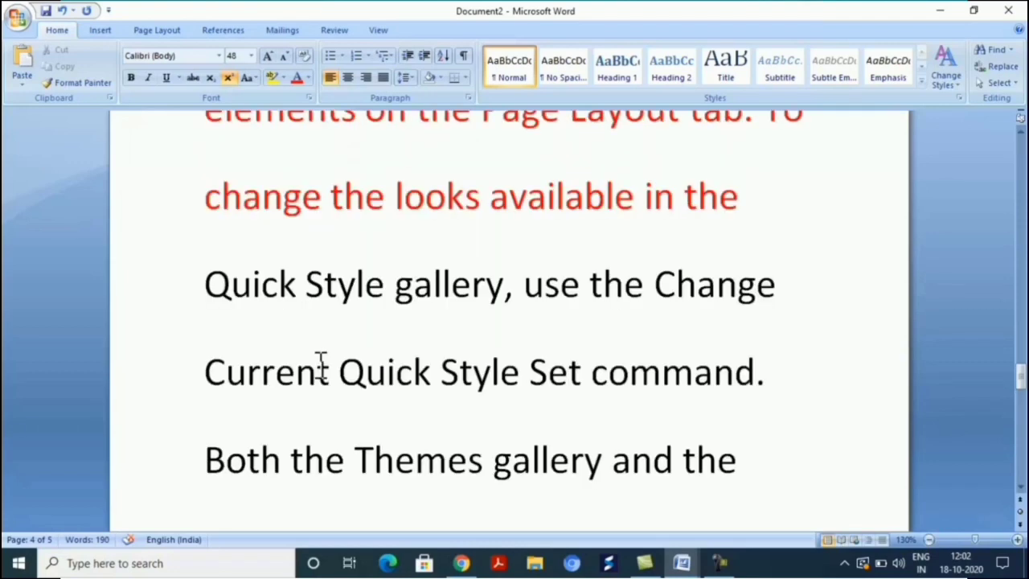
{"action": "scroll", "coordinate": [319, 363], "scroll_direction": "up", "scroll_amount": 1}
{"action": "scroll", "coordinate": [317, 360], "scroll_direction": "up", "scroll_amount": 1}
{"action": "left_click_drag", "start_coordinate": [207, 158], "coordinate": [328, 287]}
{"action": "left_click", "coordinate": [248, 303]}
{"action": "left_click_drag", "start_coordinate": [207, 256], "coordinate": [712, 441]}
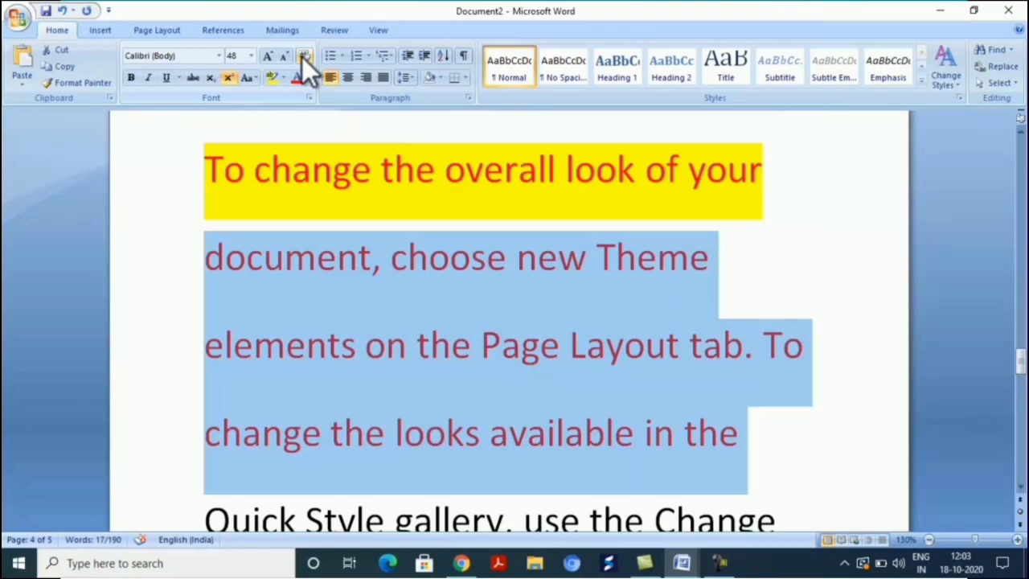
{"action": "left_click", "coordinate": [303, 56]}
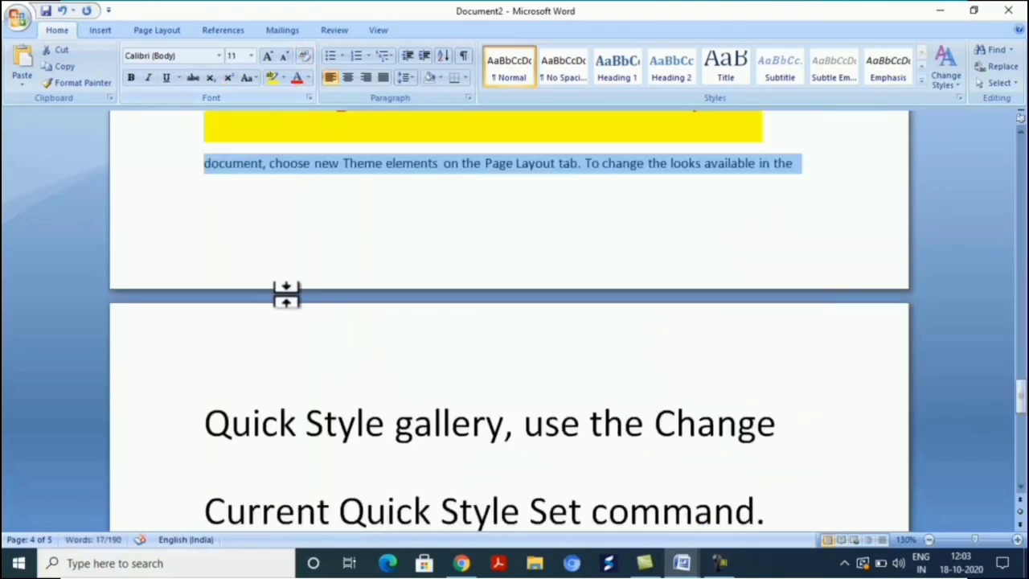
{"action": "scroll", "coordinate": [218, 172], "scroll_direction": "up", "scroll_amount": 1}
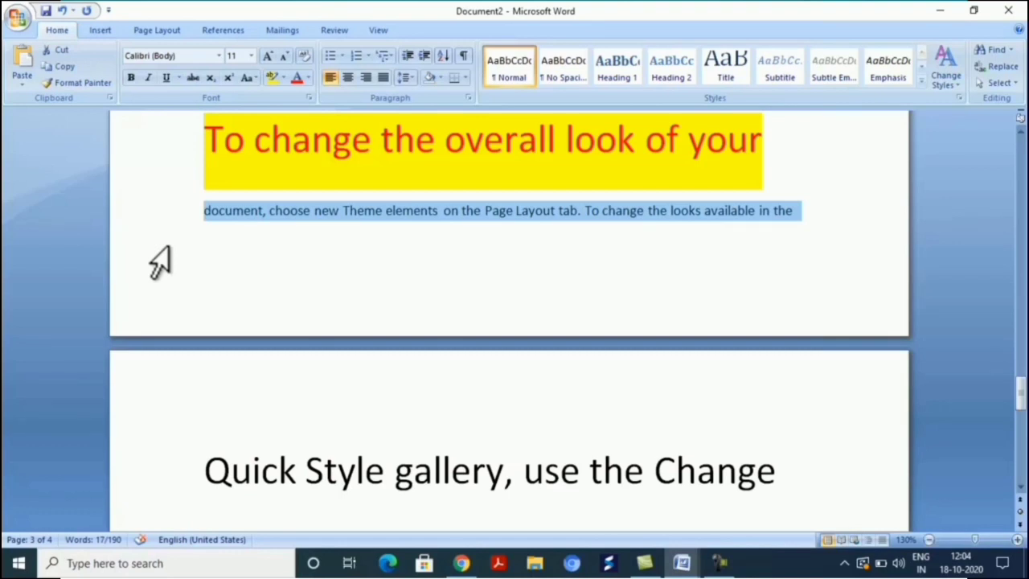
Set the sentence part "Quick Style gallery, use the Change Current Quick Style Set command." to Agency FB at size 28
{"action": "scroll", "coordinate": [182, 273], "scroll_direction": "down", "scroll_amount": 5}
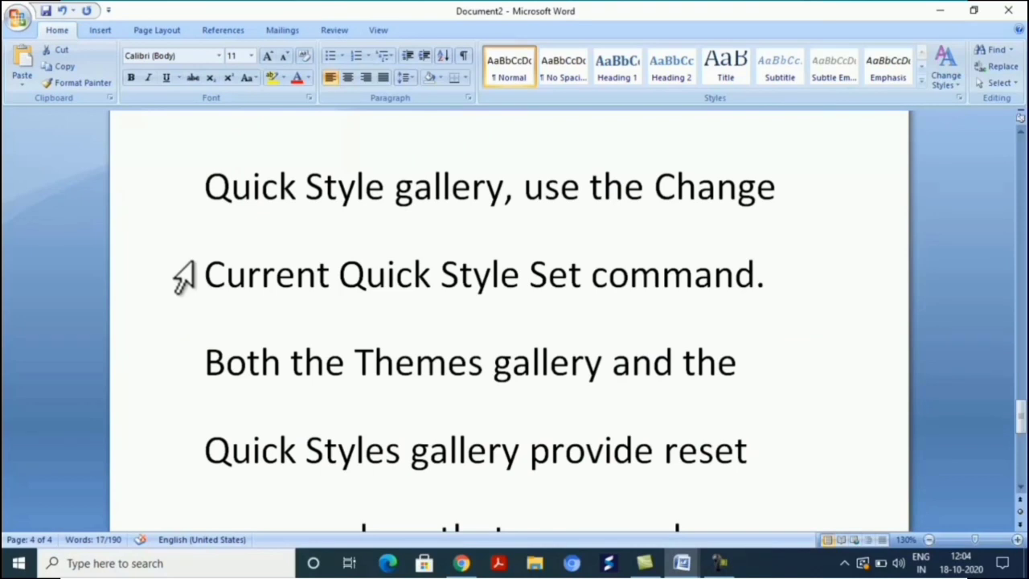
{"action": "left_click", "coordinate": [204, 173]}
{"action": "left_click_drag", "start_coordinate": [204, 173], "coordinate": [774, 285]}
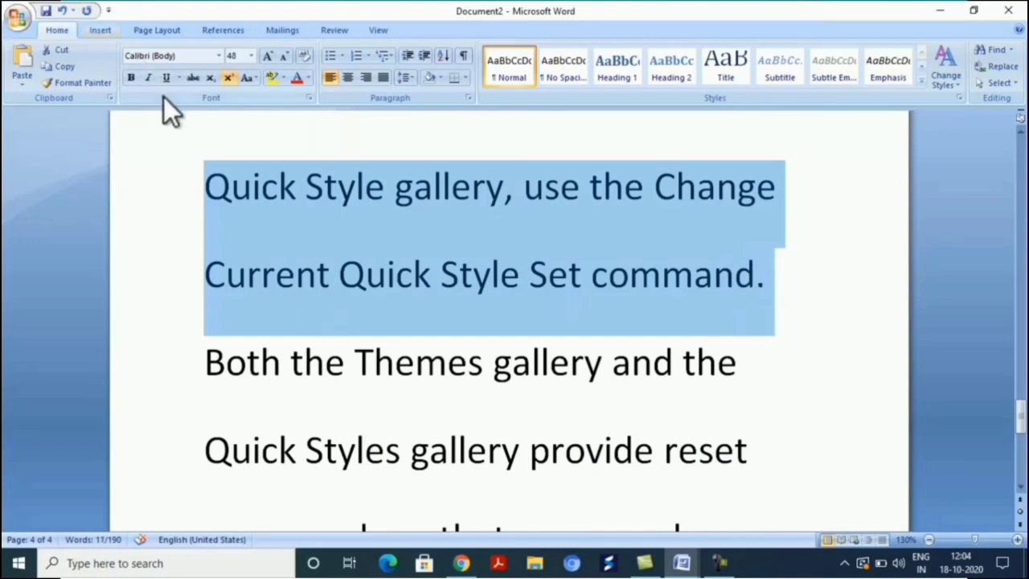
{"action": "left_click", "coordinate": [219, 55]}
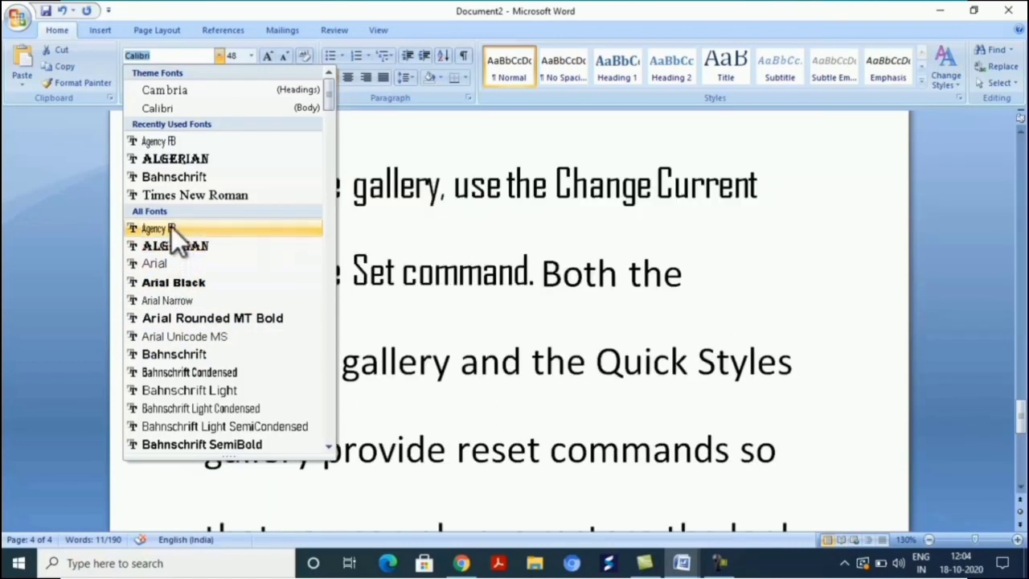
{"action": "left_click", "coordinate": [172, 229]}
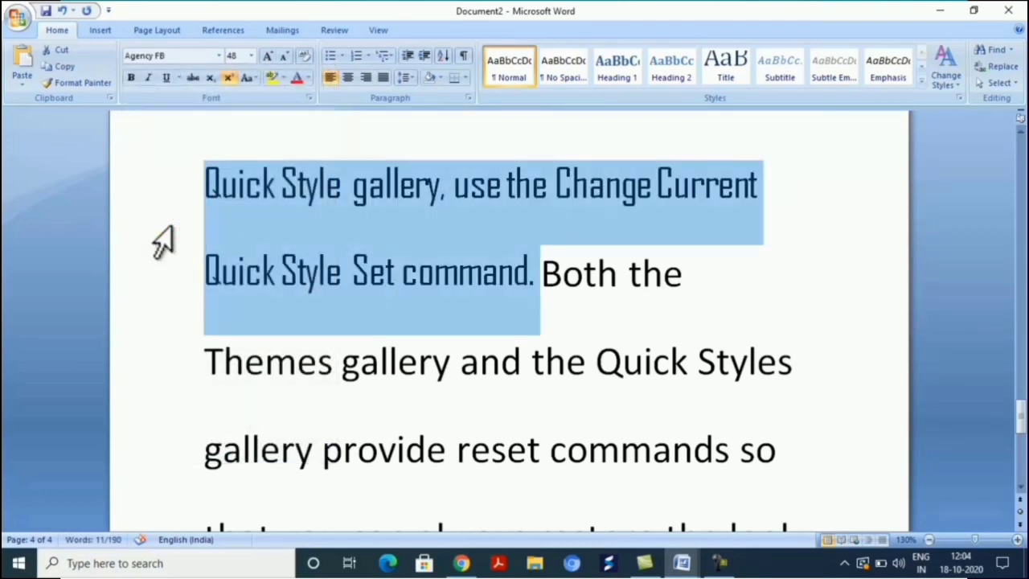
{"action": "left_click", "coordinate": [252, 56]}
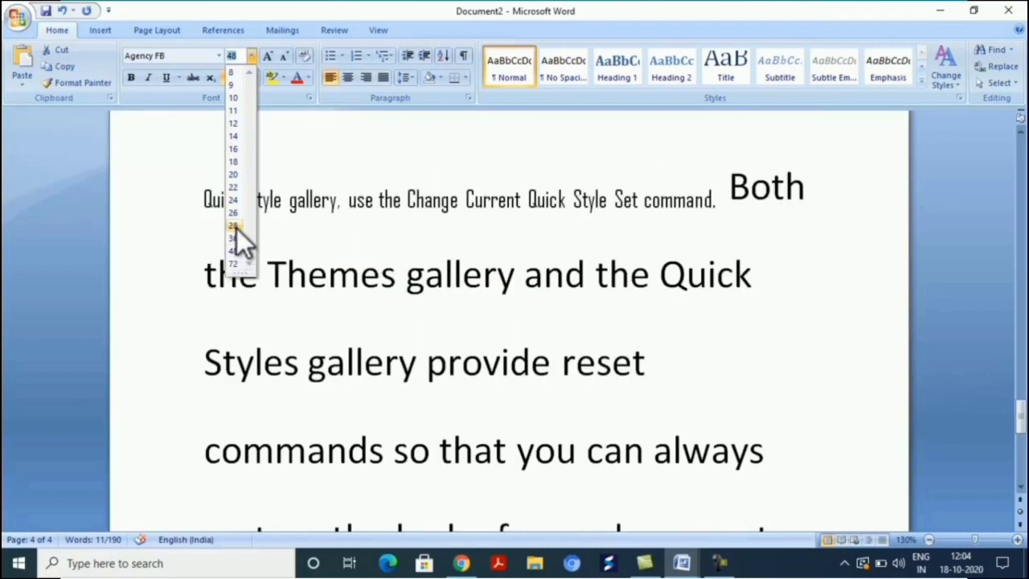
{"action": "left_click", "coordinate": [236, 229]}
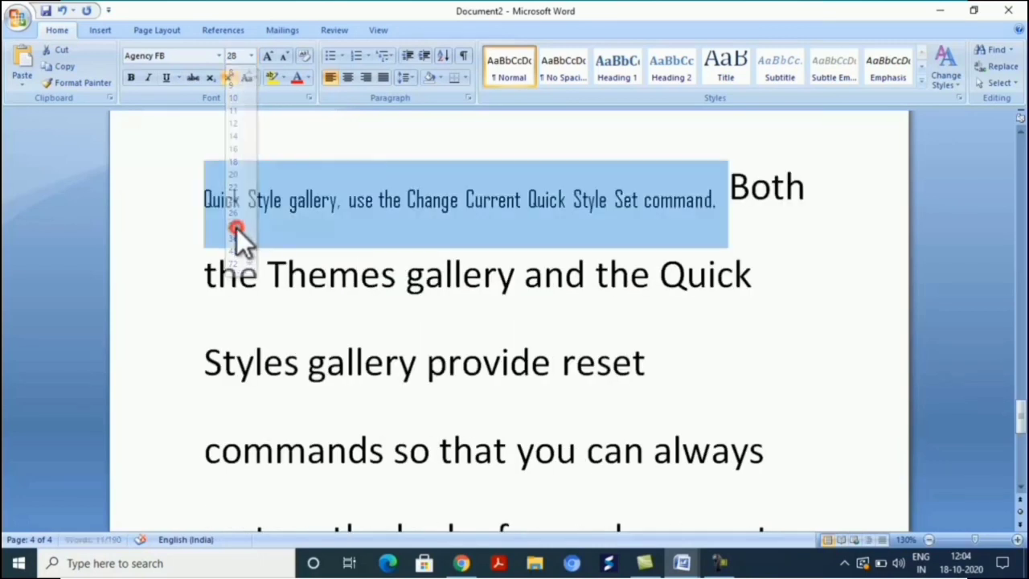
Grow the selected Agency FB text stepwise to size 72 and shrink it stepwise back to 28
{"action": "left_click", "coordinate": [269, 60]}
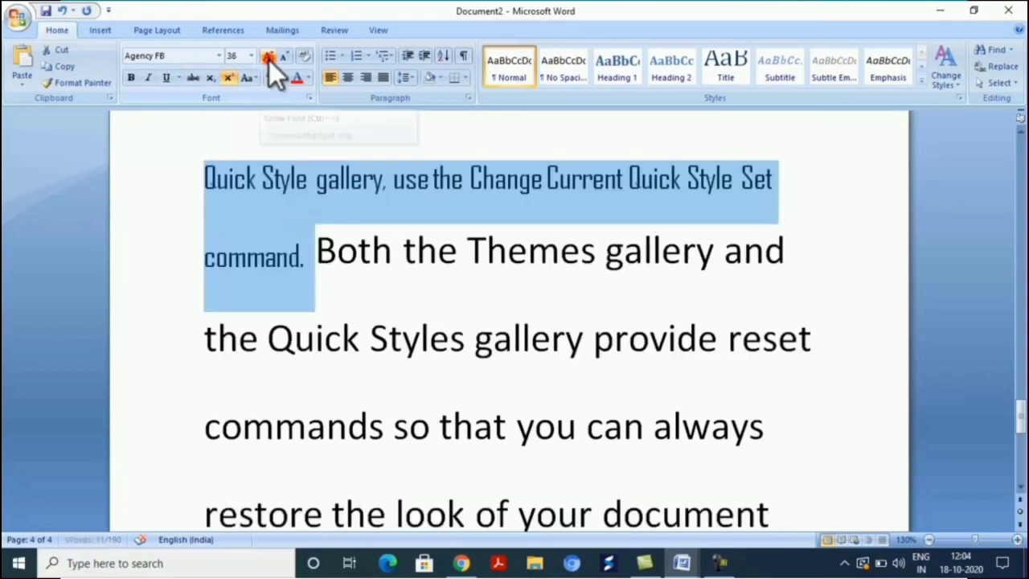
{"action": "left_click", "coordinate": [270, 60]}
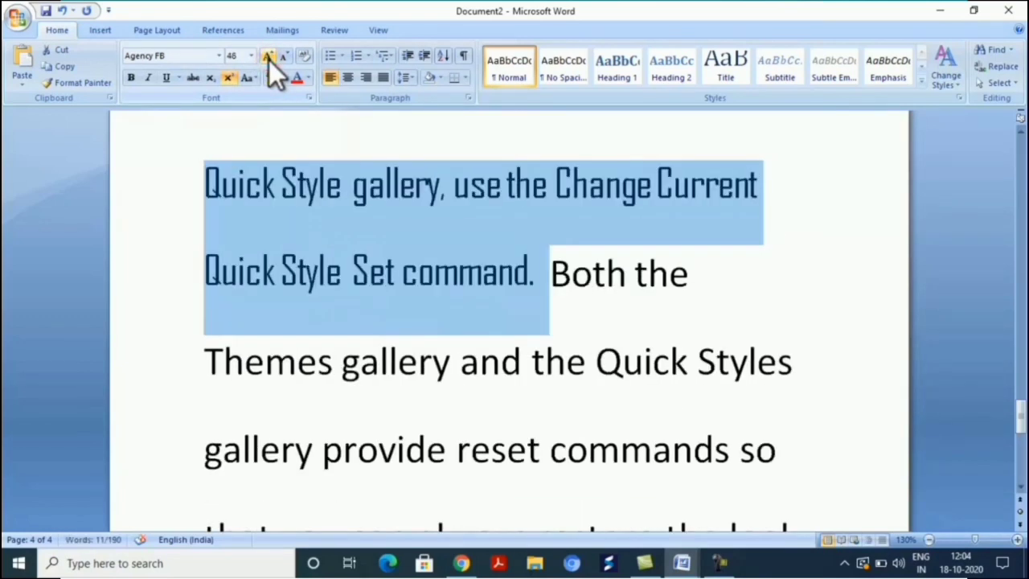
{"action": "left_click", "coordinate": [268, 60]}
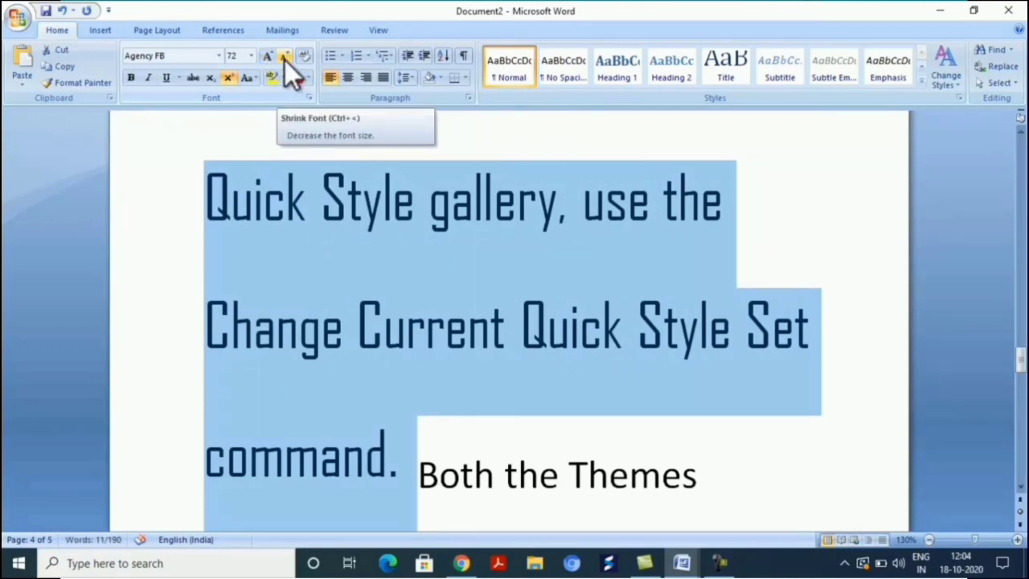
{"action": "left_click", "coordinate": [284, 59]}
{"action": "left_click", "coordinate": [283, 59]}
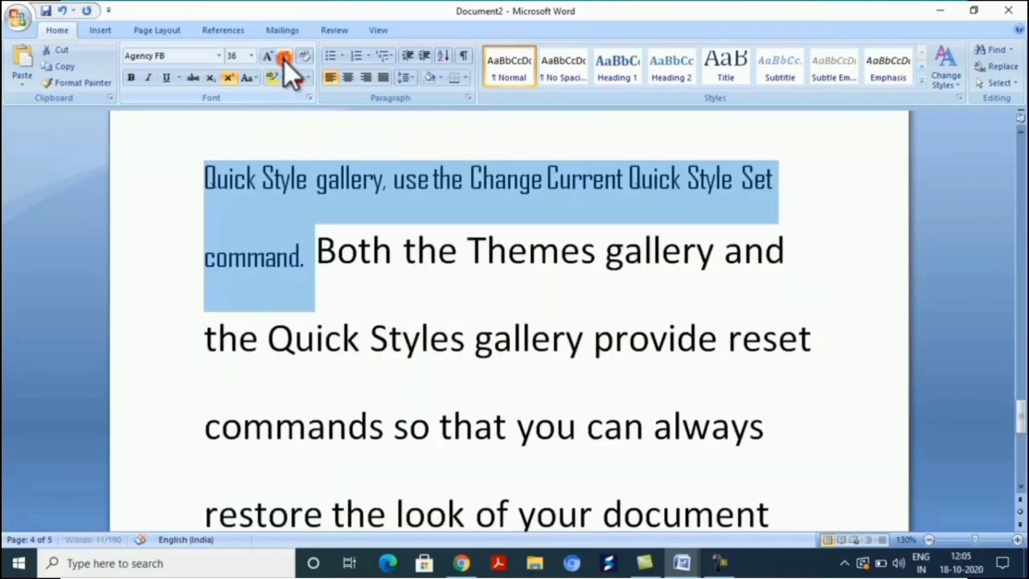
{"action": "left_click", "coordinate": [283, 59]}
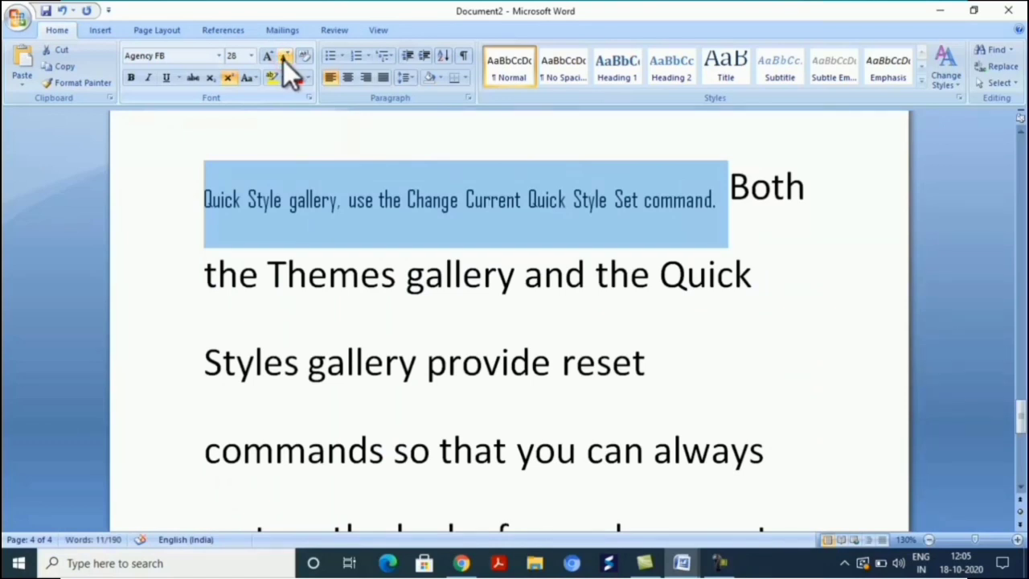
Apply bold, italic, underline and strikethrough to the selected Agency FB text
{"action": "left_click", "coordinate": [133, 79]}
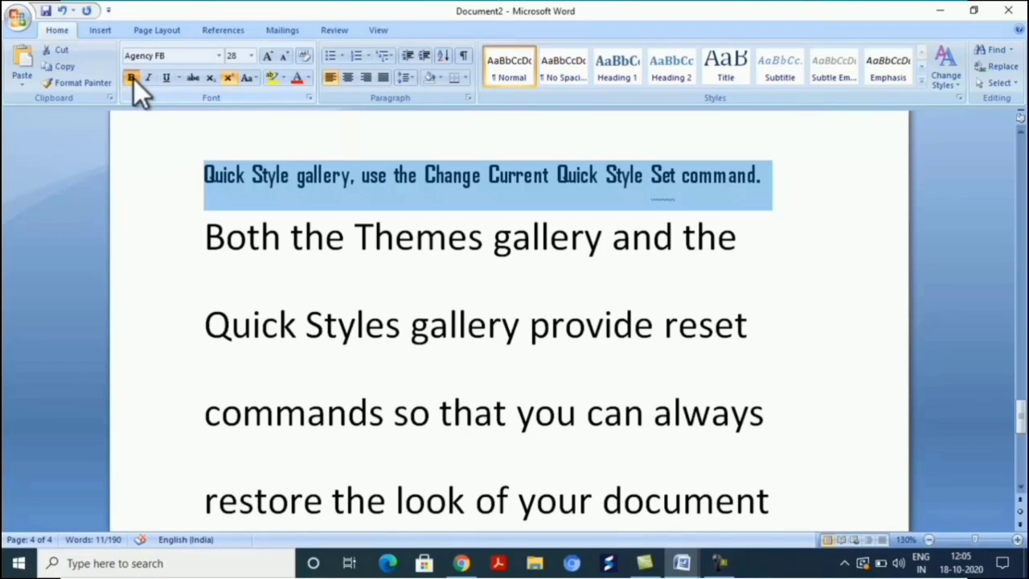
{"action": "left_click", "coordinate": [146, 83]}
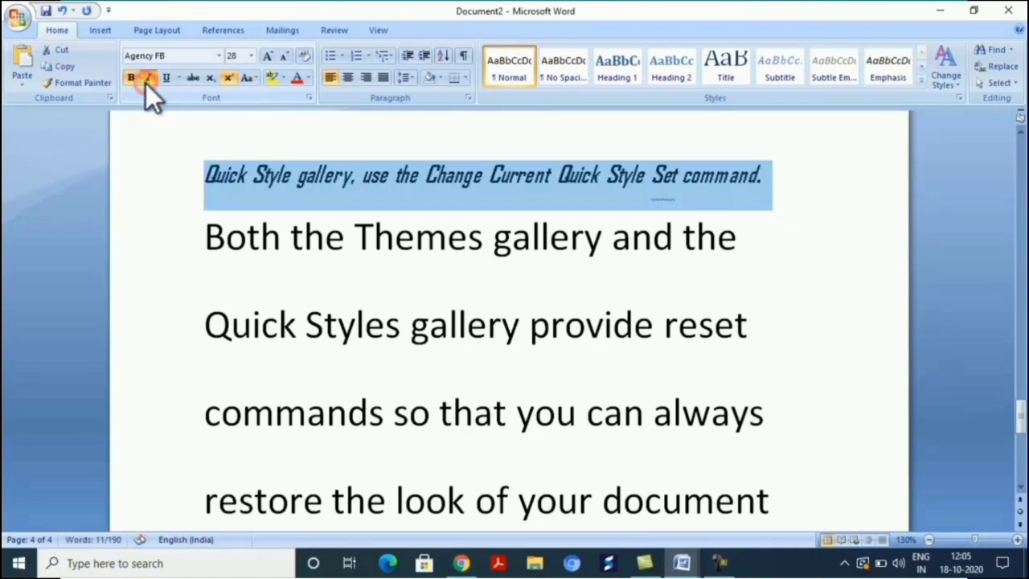
{"action": "left_click", "coordinate": [145, 83]}
{"action": "left_click", "coordinate": [146, 81]}
{"action": "left_click", "coordinate": [165, 78]}
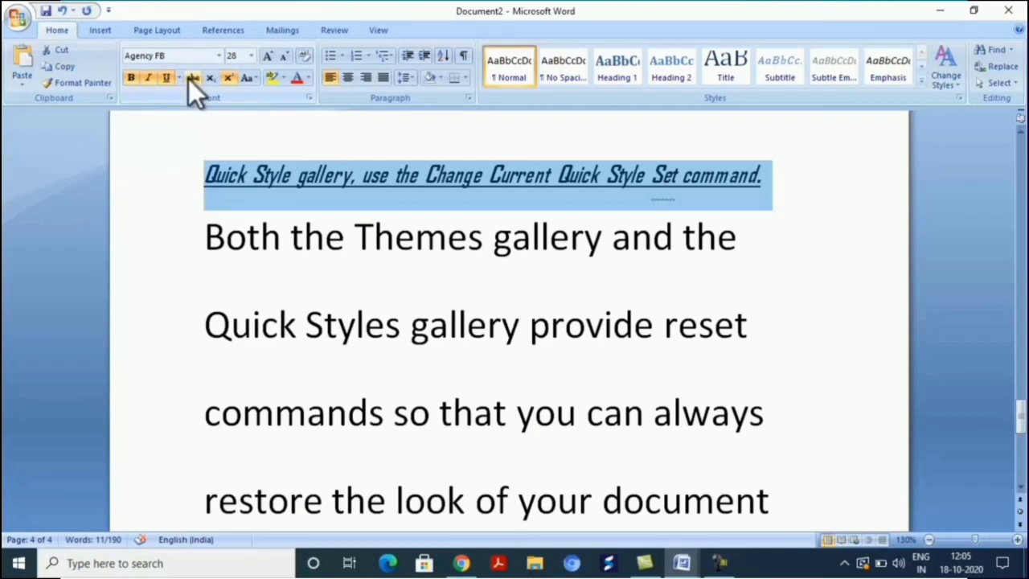
{"action": "left_click", "coordinate": [195, 80]}
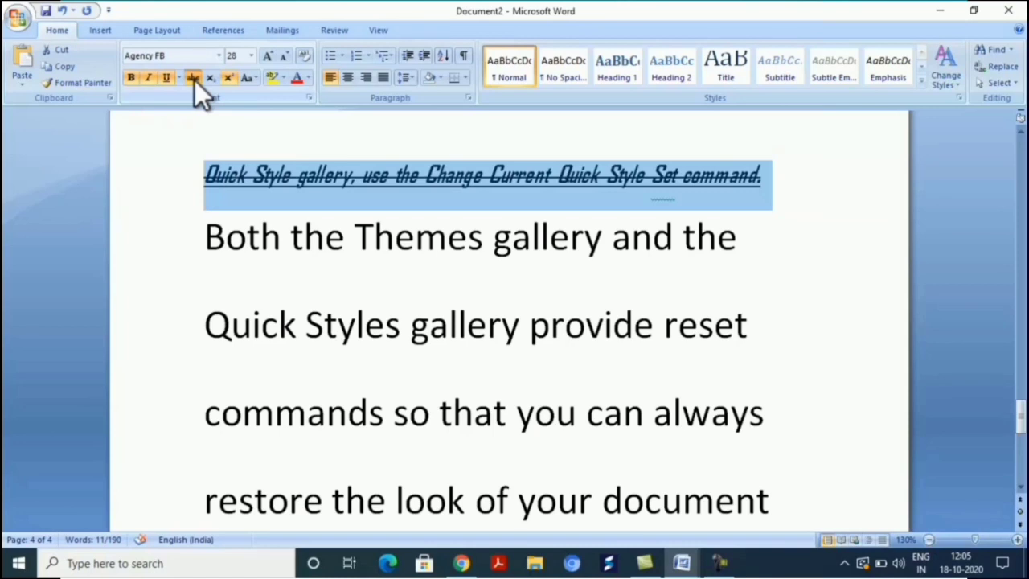
Switch off superscript on the empty line below "directly." and enter H2O there with its 2 as subscript
{"action": "scroll", "coordinate": [237, 256], "scroll_direction": "up", "scroll_amount": 4}
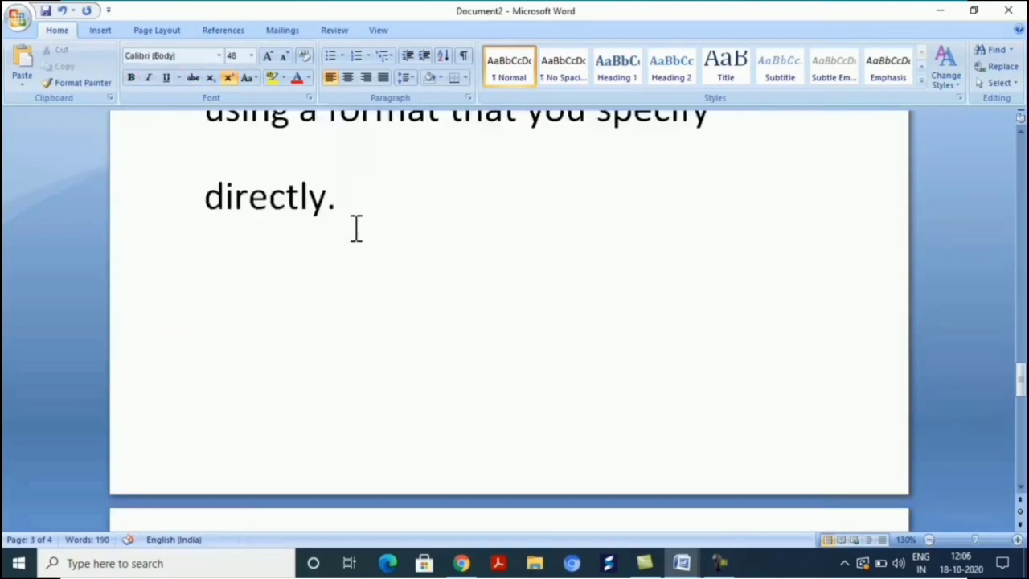
{"action": "left_click", "coordinate": [229, 78]}
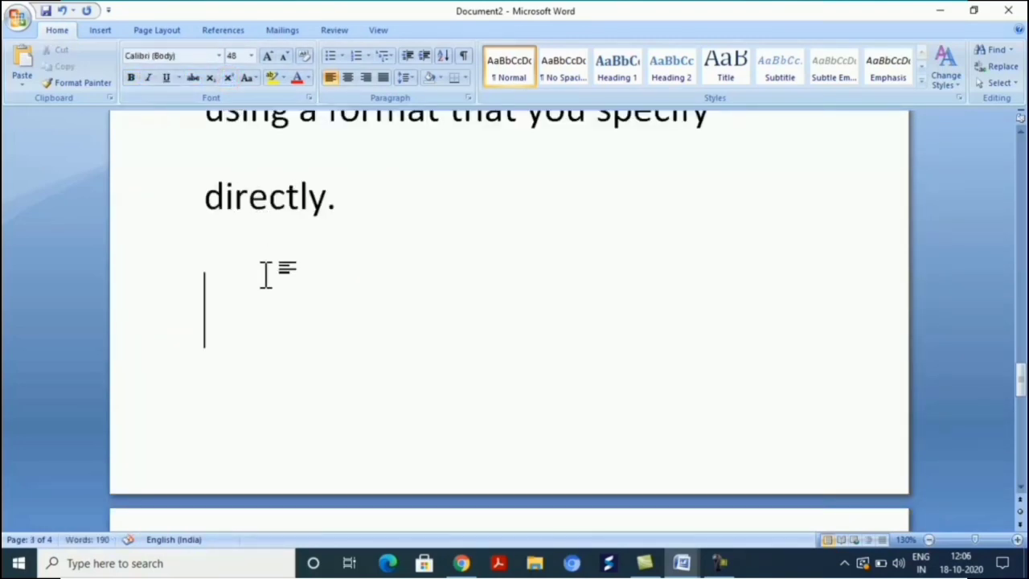
{"action": "type", "text": "H2O"}
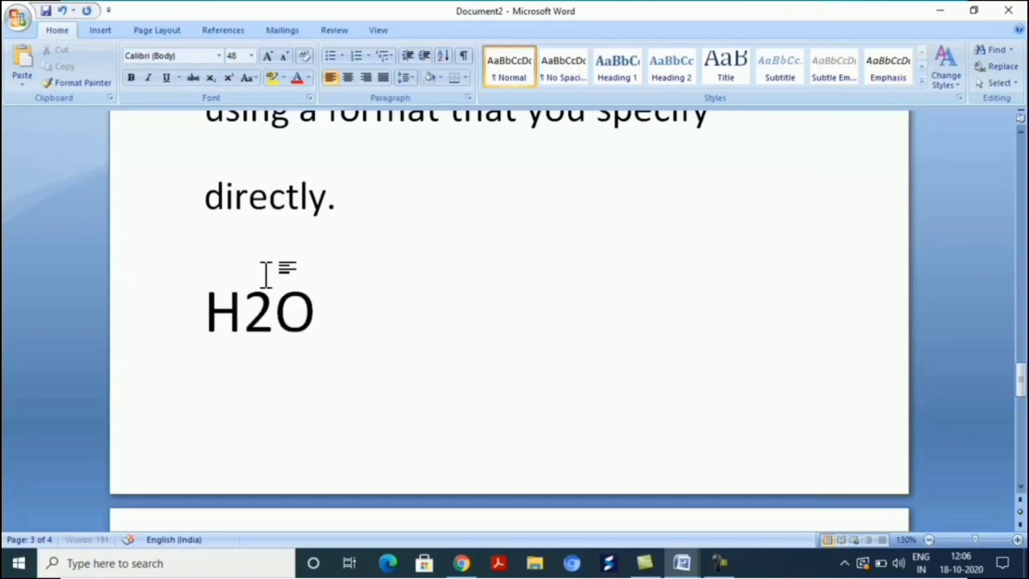
{"action": "left_click", "coordinate": [244, 301]}
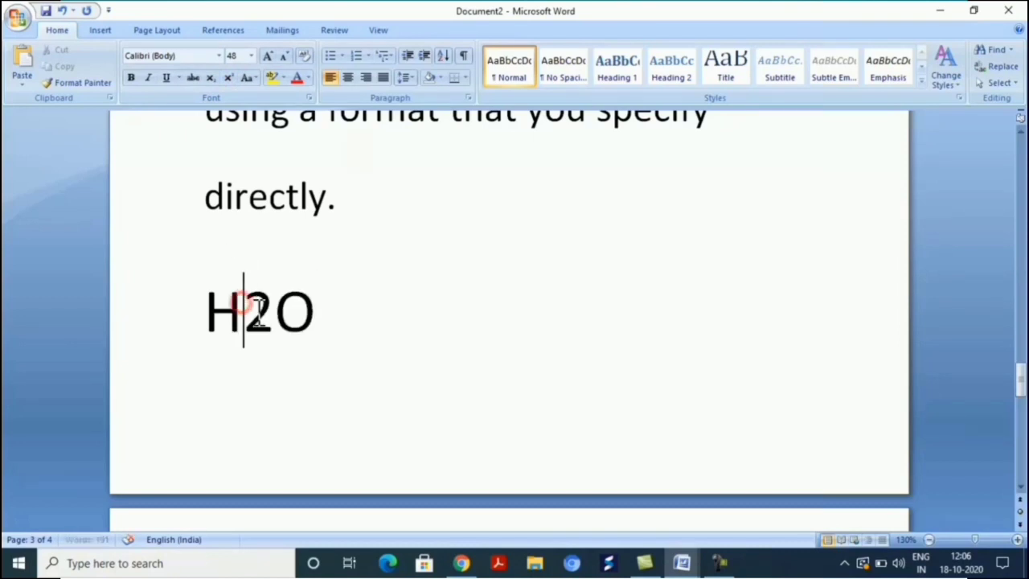
{"action": "left_click_drag", "start_coordinate": [244, 310], "coordinate": [274, 313]}
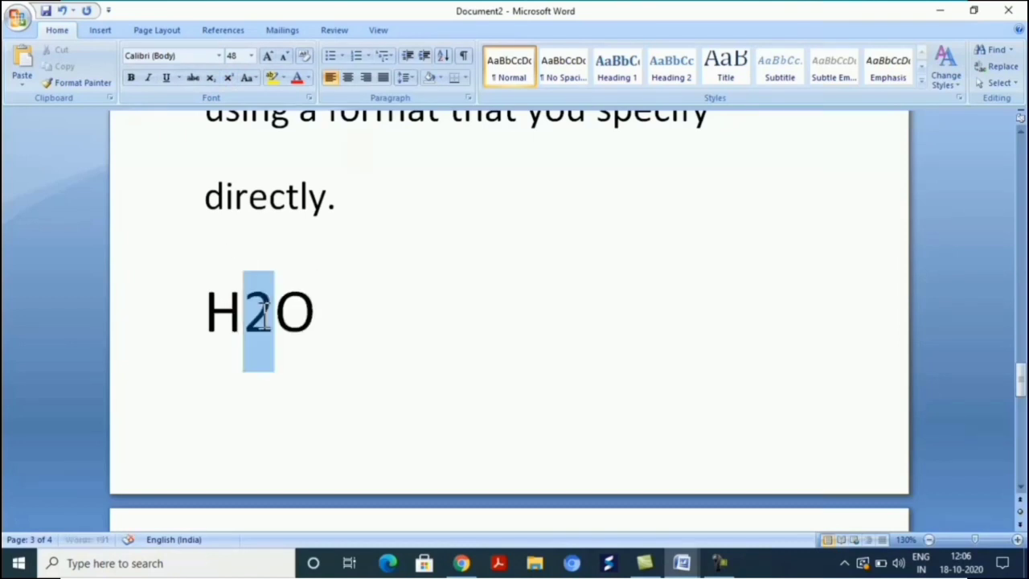
{"action": "left_click", "coordinate": [211, 78]}
{"action": "left_click", "coordinate": [367, 324]}
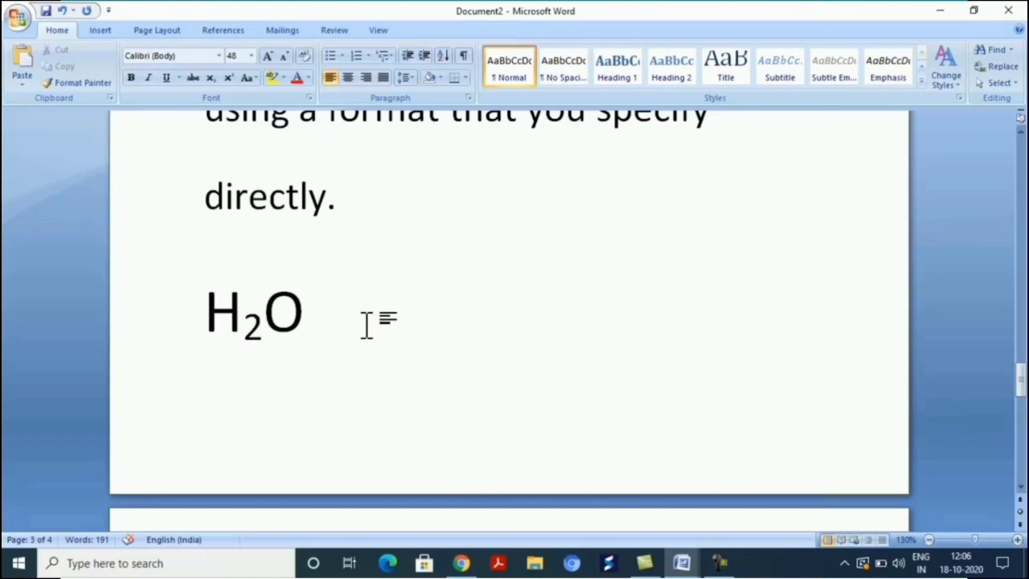
Enter X3 after the H2O line, at the start of page 4, with its 3 as superscript
{"action": "key", "text": "ctrl+Return"}
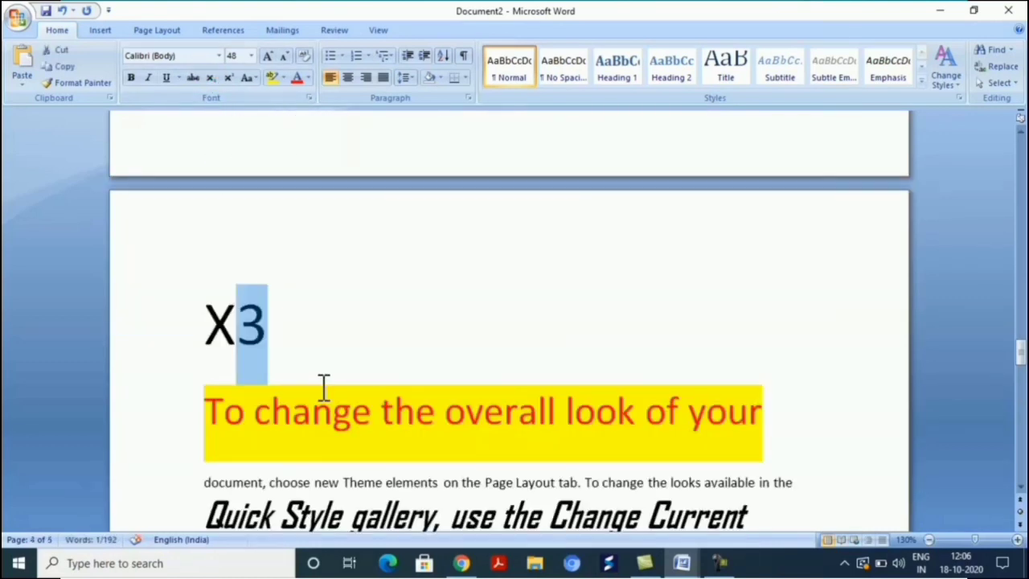
{"action": "left_click", "coordinate": [320, 340]}
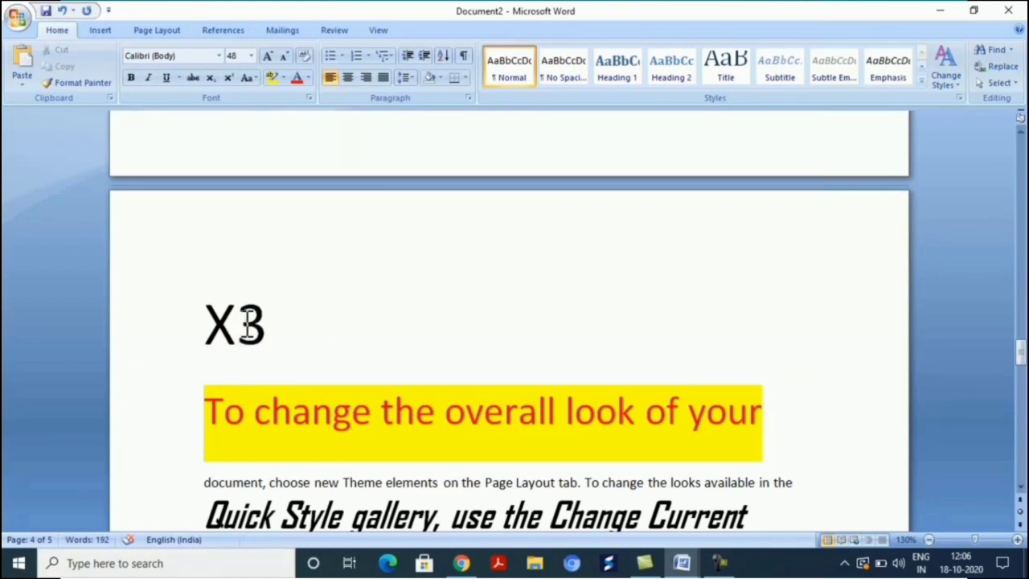
{"action": "left_click_drag", "start_coordinate": [236, 324], "coordinate": [266, 323]}
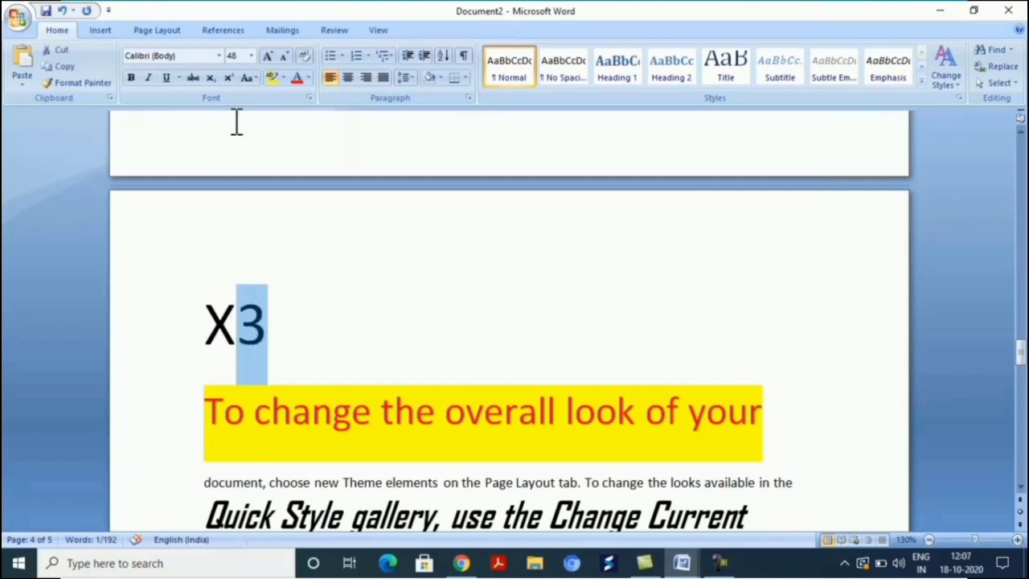
{"action": "left_click", "coordinate": [228, 78]}
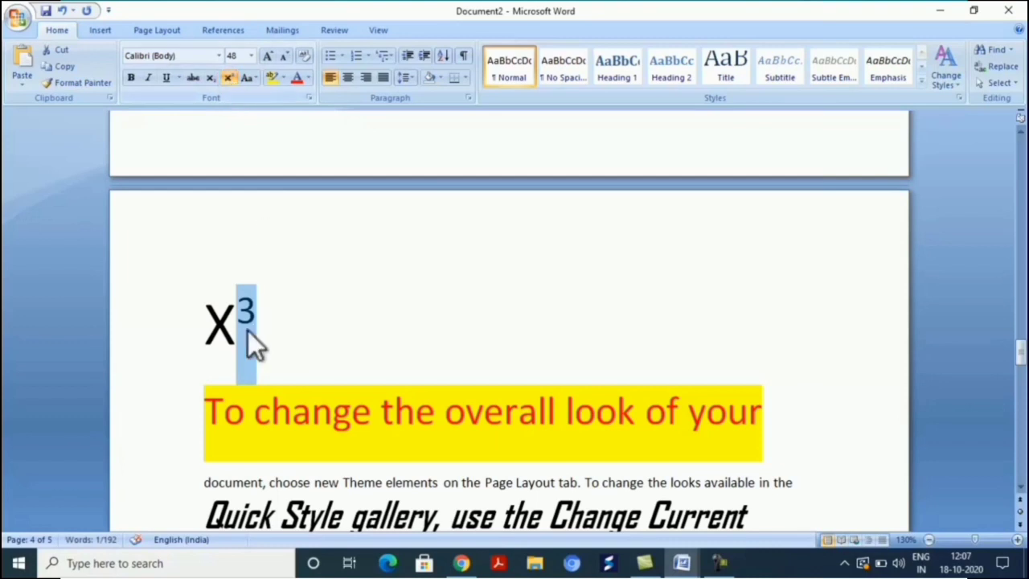
{"action": "scroll", "coordinate": [282, 343], "scroll_direction": "down", "scroll_amount": 1}
{"action": "left_click", "coordinate": [283, 317]}
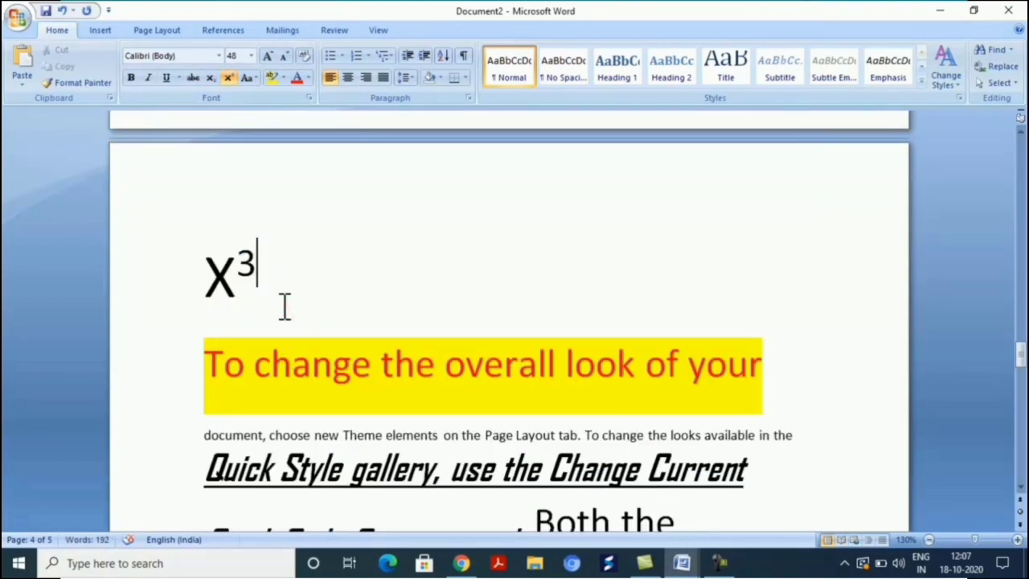
Highlight the line "Themes gallery and the Quick Styles" on page 4 in green
{"action": "scroll", "coordinate": [284, 305], "scroll_direction": "down", "scroll_amount": 3}
{"action": "scroll", "coordinate": [284, 306], "scroll_direction": "down", "scroll_amount": 3}
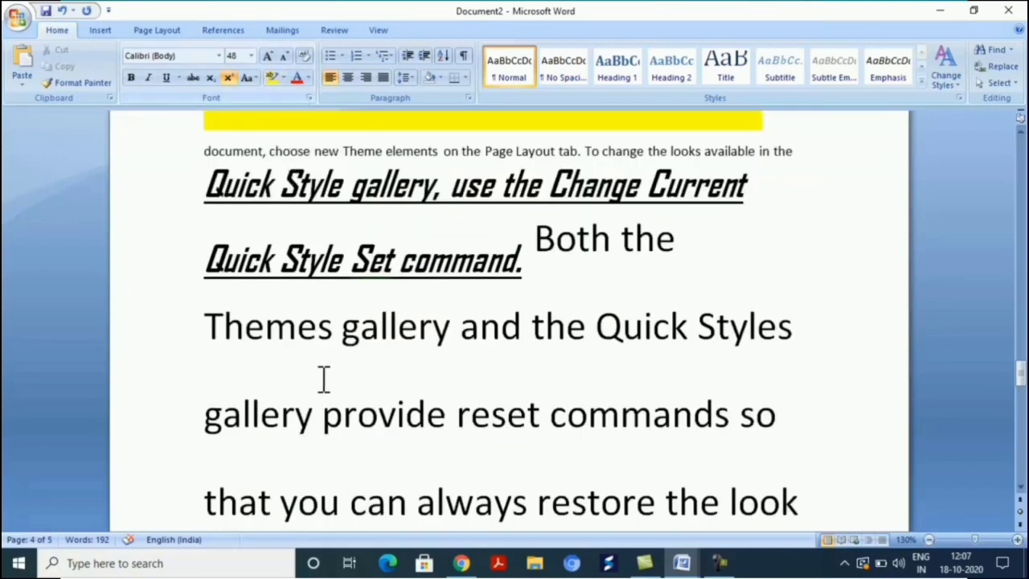
{"action": "left_click_drag", "start_coordinate": [208, 324], "coordinate": [721, 329]}
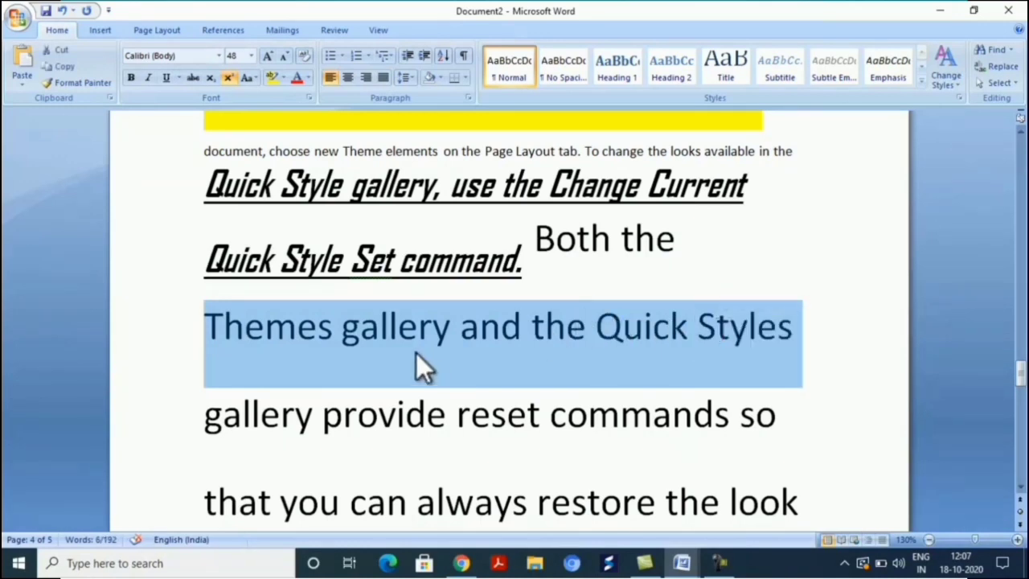
{"action": "left_click", "coordinate": [285, 78]}
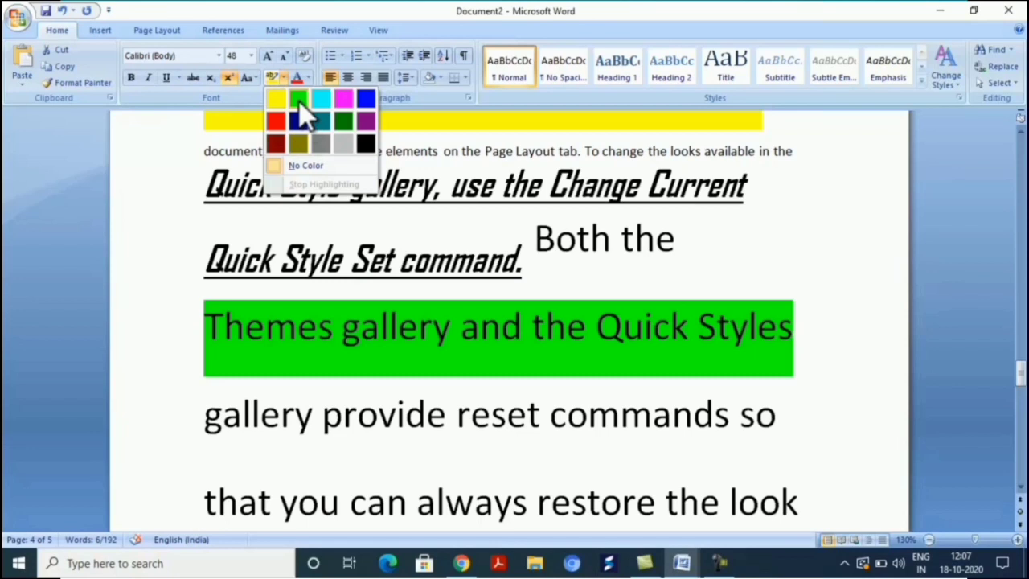
{"action": "left_click", "coordinate": [299, 101]}
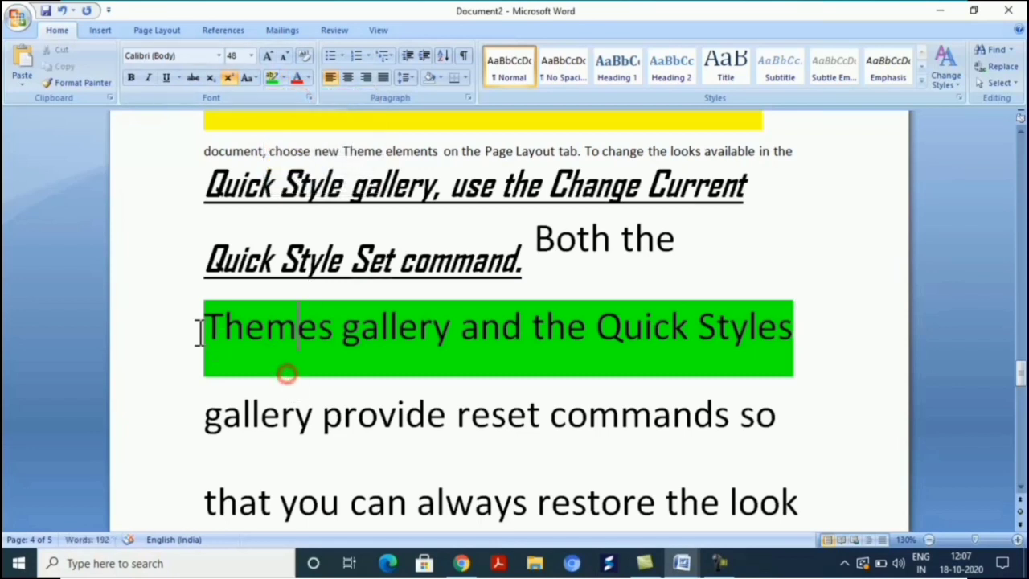
Change the font colour of the line "gallery provide reset commands so" on page 4 to the purple theme colour
{"action": "left_click_drag", "start_coordinate": [203, 325], "coordinate": [765, 329]}
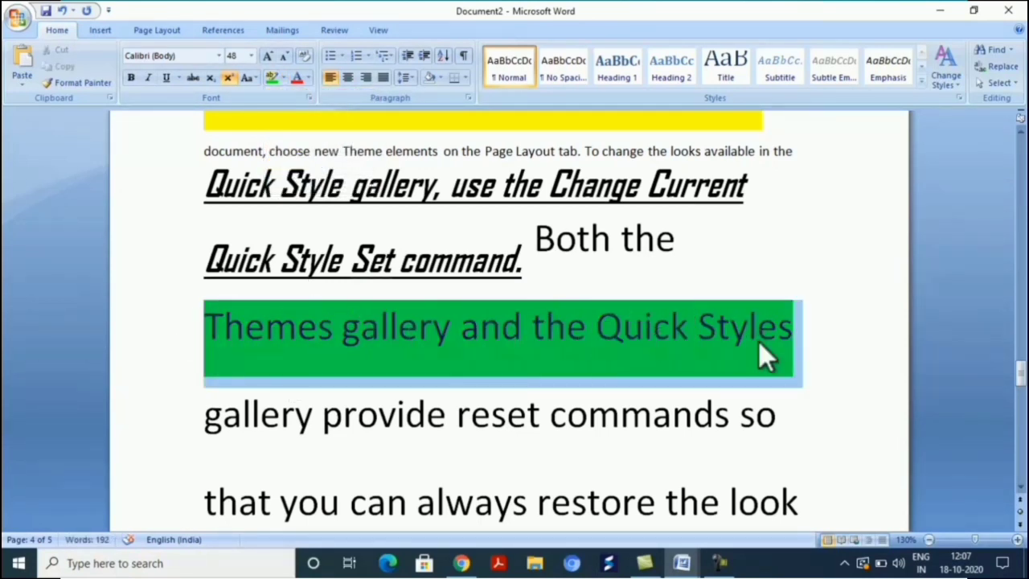
{"action": "left_click", "coordinate": [490, 373]}
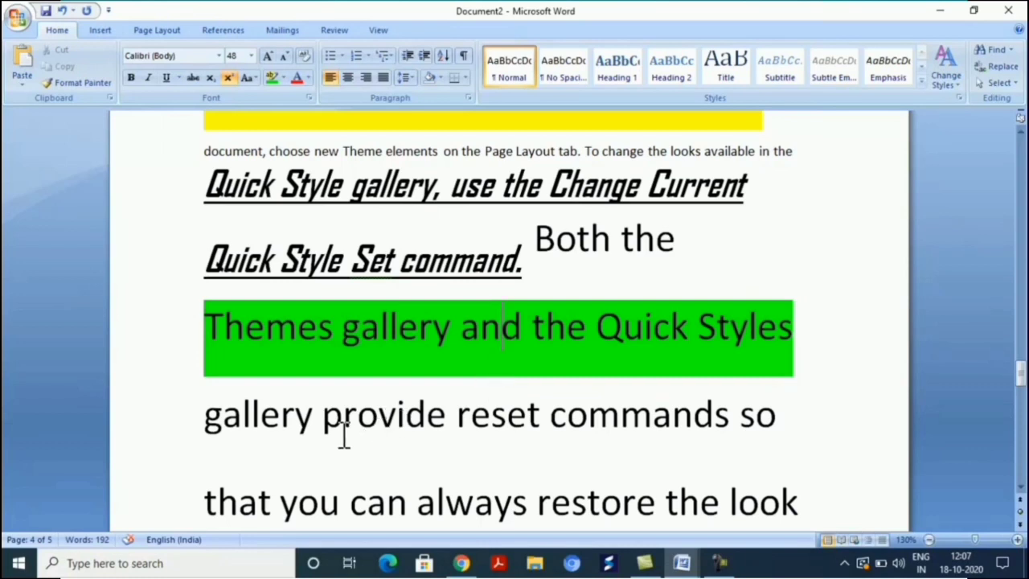
{"action": "left_click_drag", "start_coordinate": [204, 418], "coordinate": [767, 432]}
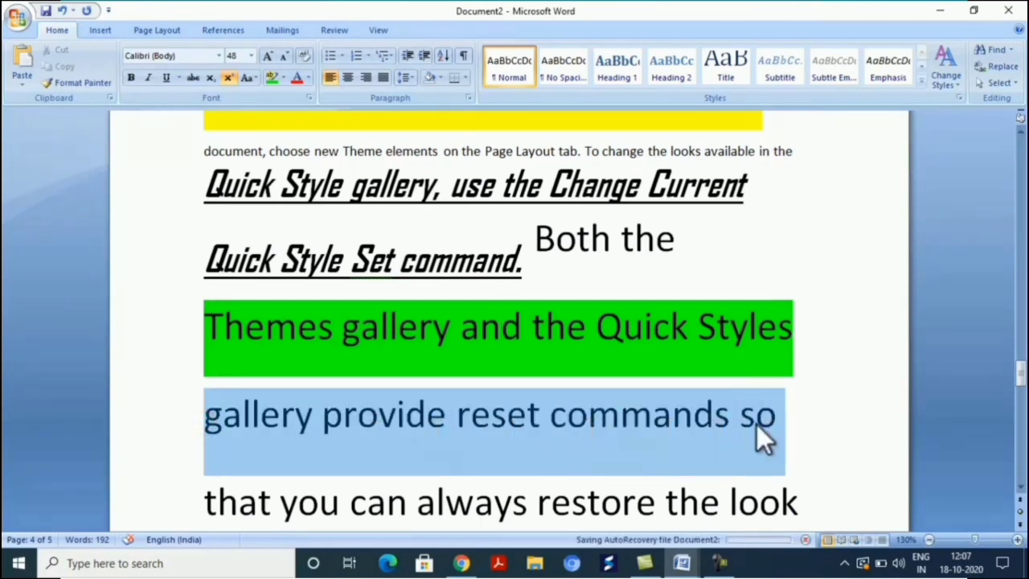
{"action": "left_click", "coordinate": [307, 80]}
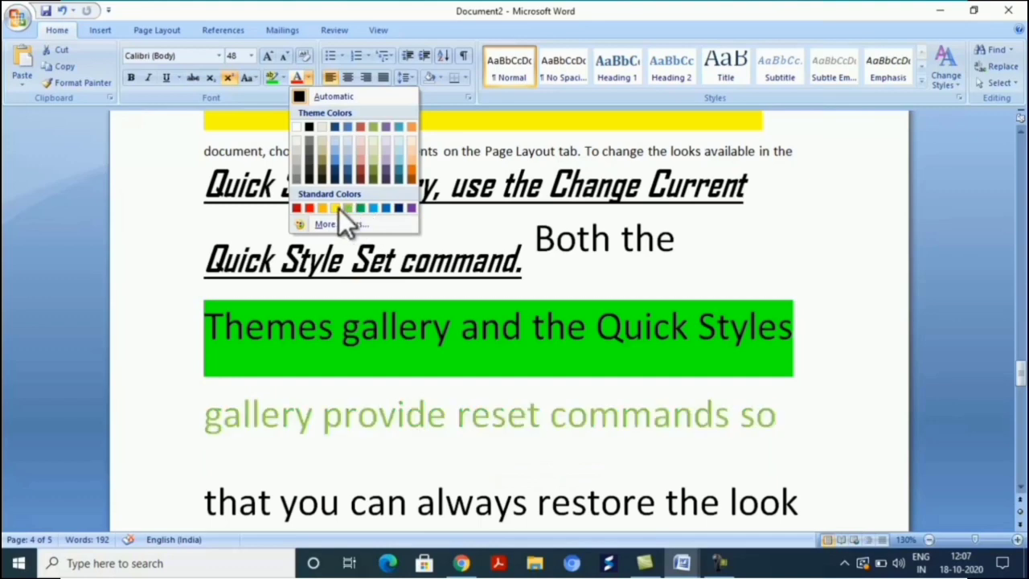
{"action": "left_click", "coordinate": [383, 127]}
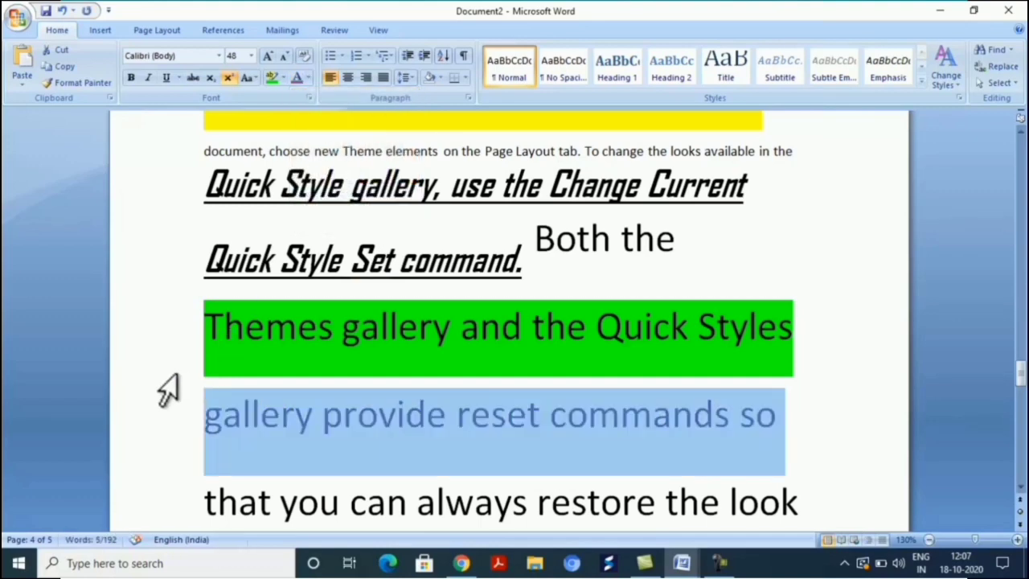
{"action": "scroll", "coordinate": [164, 398], "scroll_direction": "down", "scroll_amount": 1}
{"action": "scroll", "coordinate": [167, 389], "scroll_direction": "down", "scroll_amount": 3}
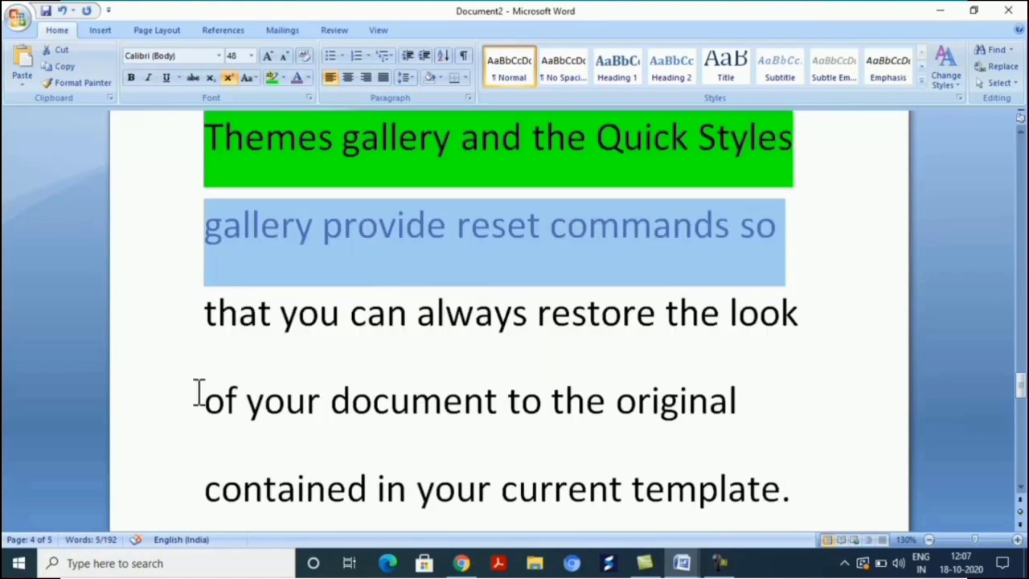